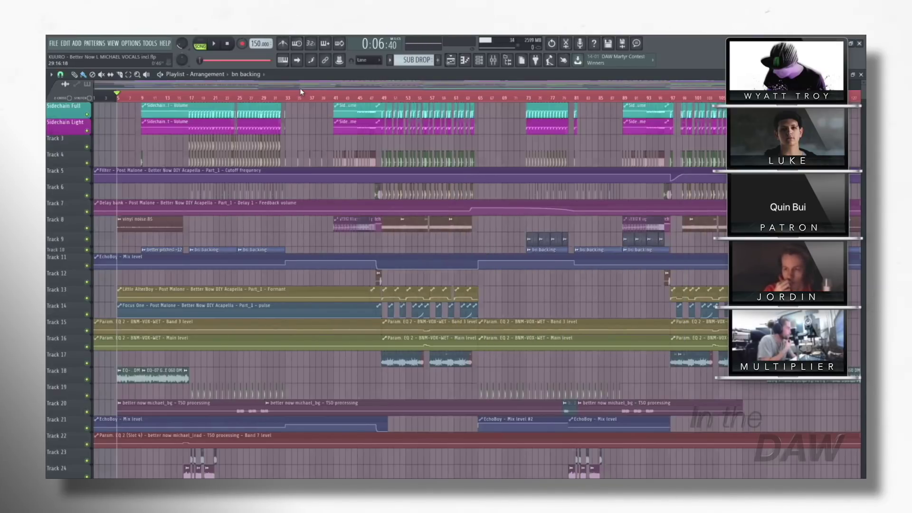
scroll(301, 87, down, 3)
scroll(409, 142, up, 1)
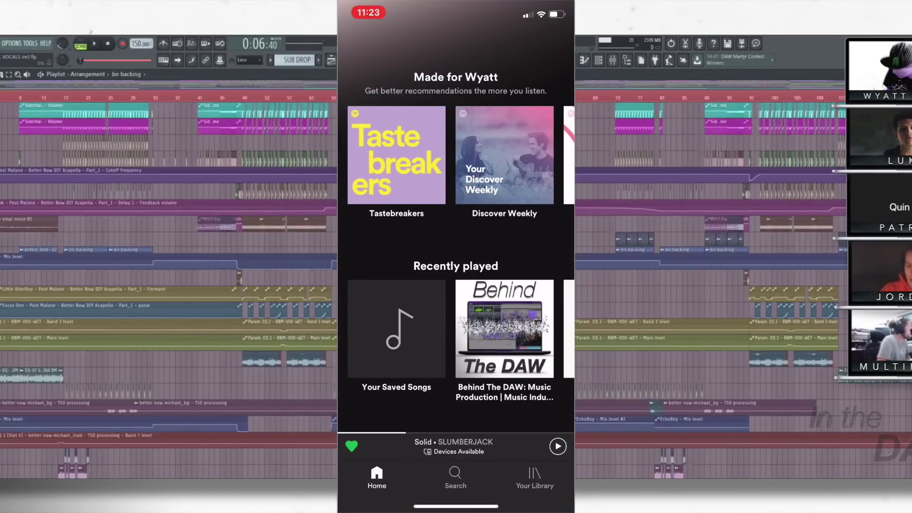
Step: In Spotify, search for "behind the daw" and open the Behind The DAW: Music Production podcast
click(455, 475)
click(456, 93)
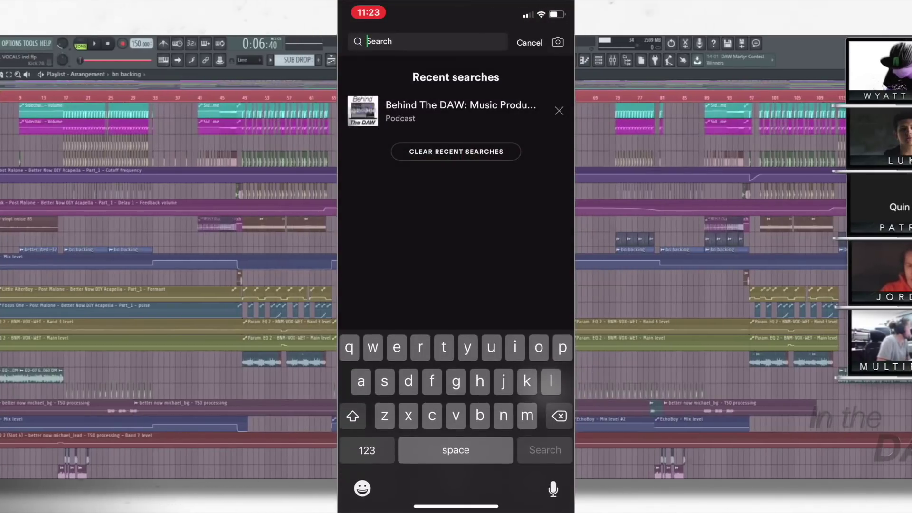
text(behin)
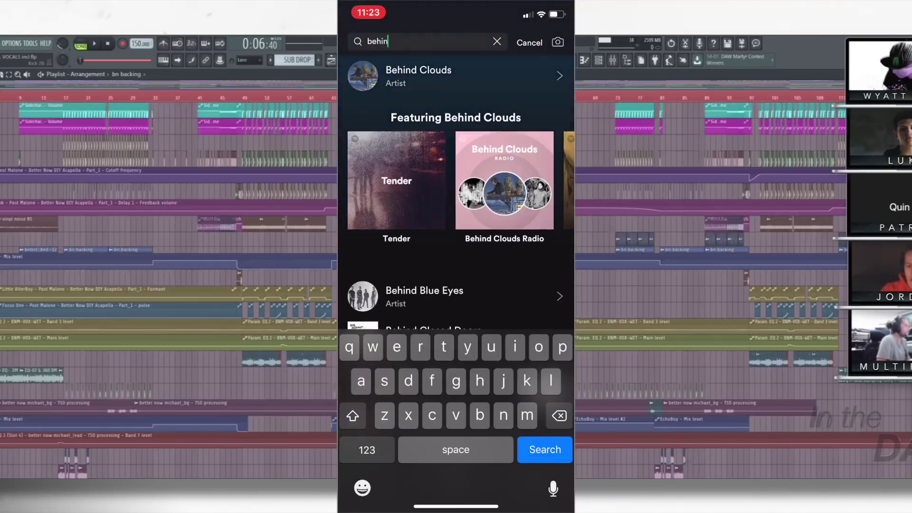
text(d the daw)
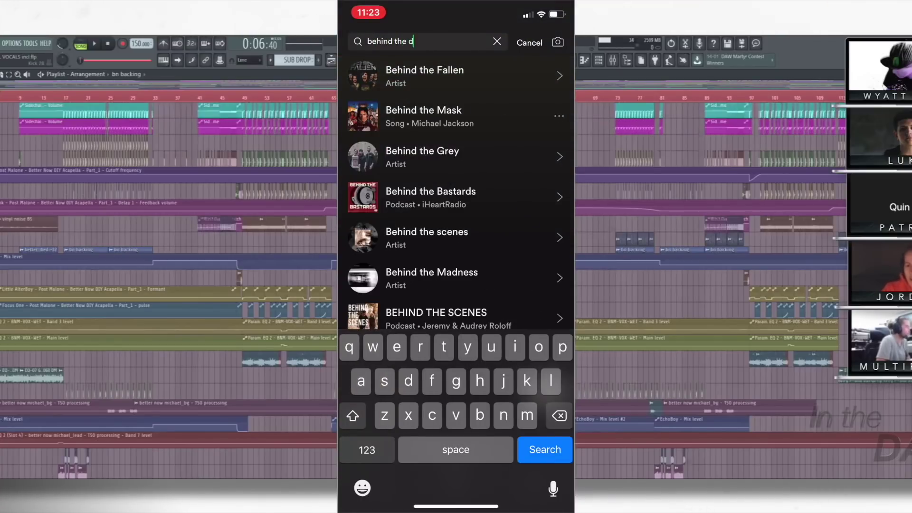
click(456, 76)
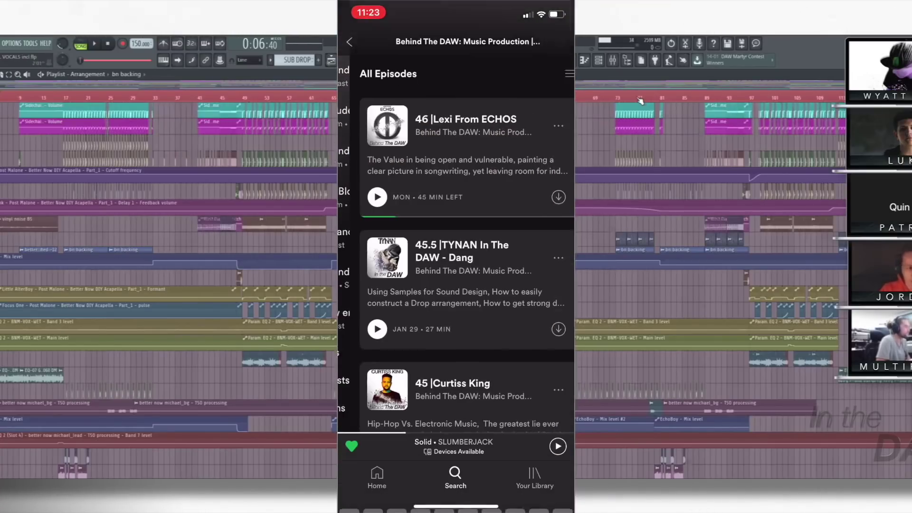
Step: Browse back through the podcast's list of all episodes to the ones from November 2018
scroll(456, 261, down, 3)
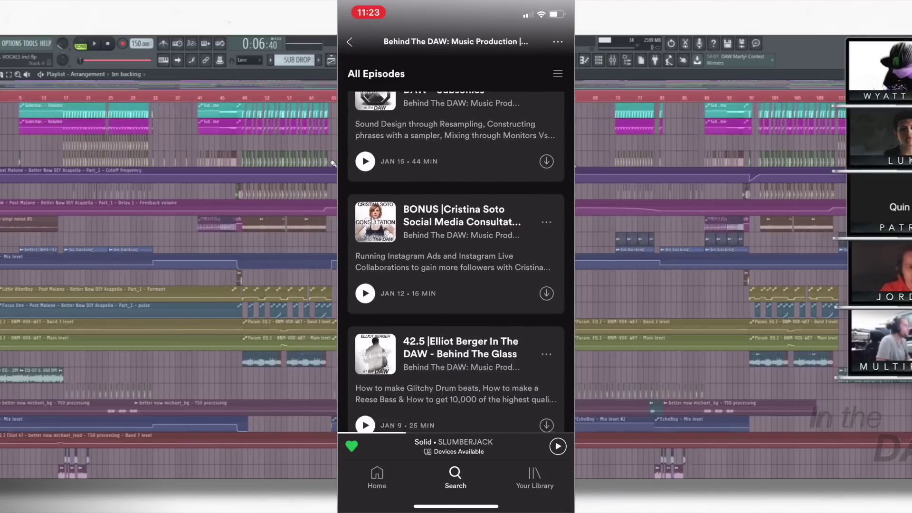
scroll(456, 261, down, 5)
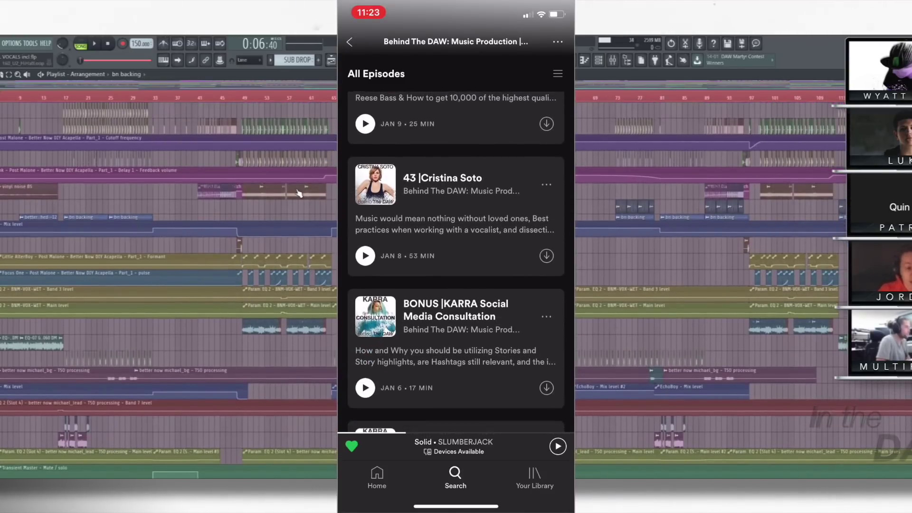
scroll(456, 261, down, 5)
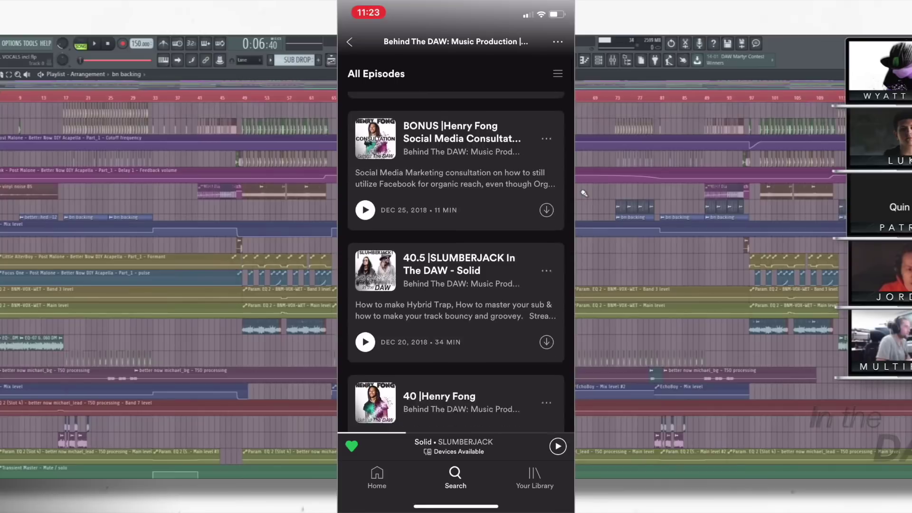
scroll(456, 261, down, 10)
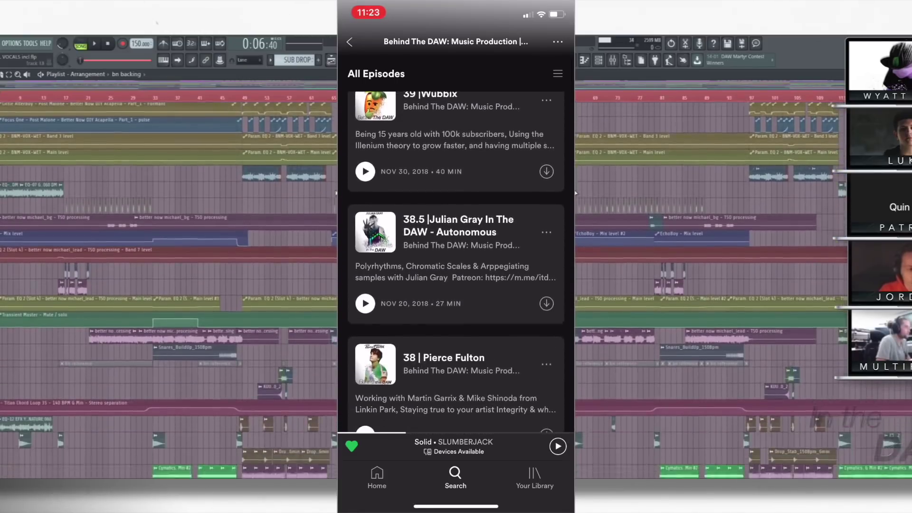
Step: In FL Studio, examine the playlist's automation, vocal, drum and synth tracks from Sidechain Full down to track 38
scroll(456, 261, up, 15)
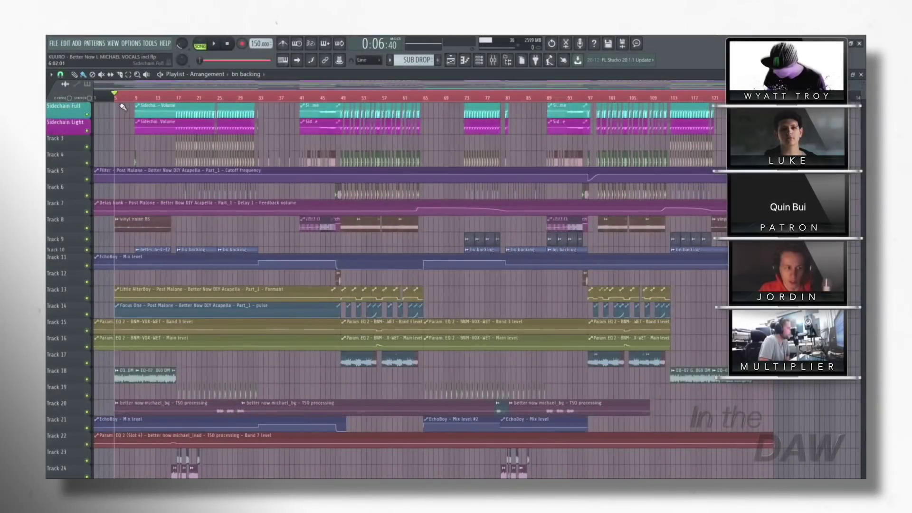
scroll(160, 191, down, 3)
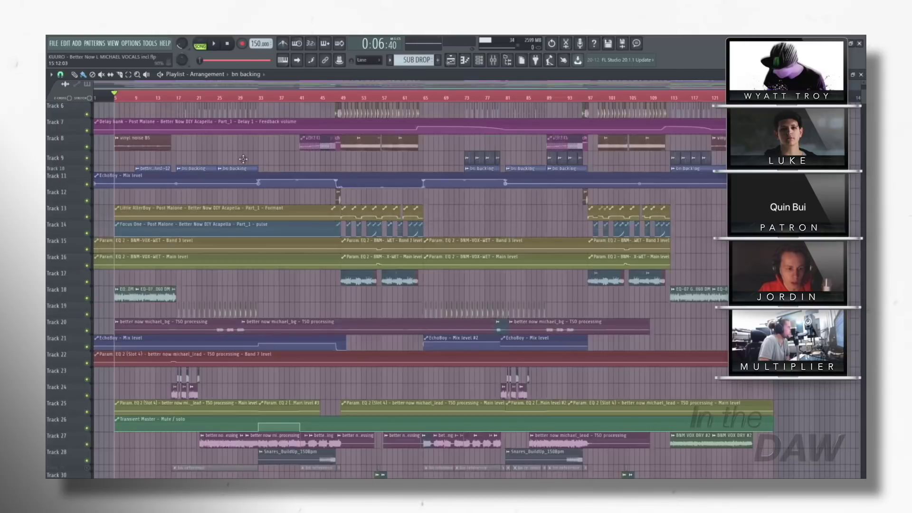
scroll(243, 159, down, 1)
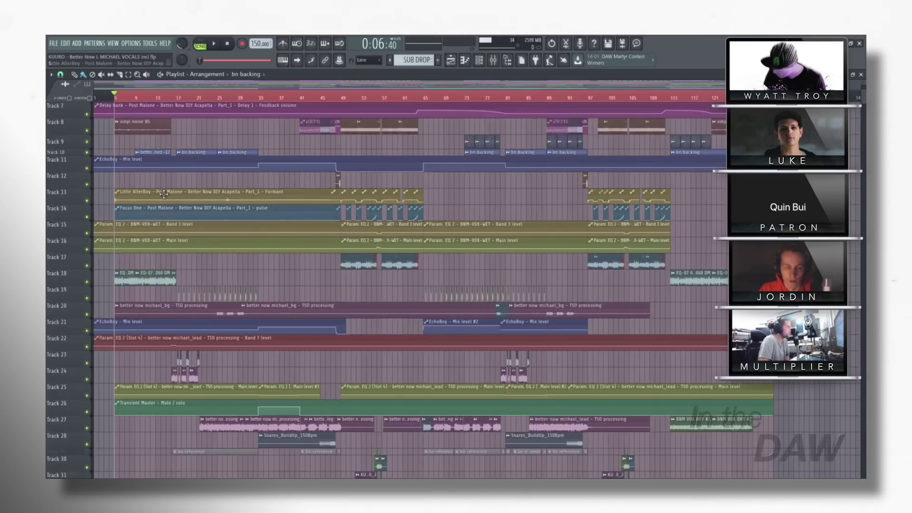
scroll(161, 193, down, 6)
scroll(161, 193, down, 2)
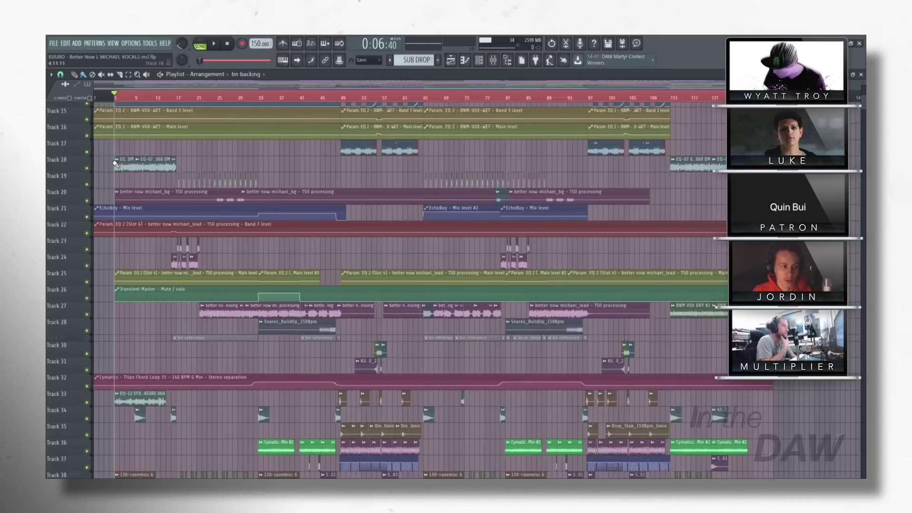
scroll(127, 168, up, 5)
scroll(128, 169, up, 2)
scroll(149, 177, up, 5)
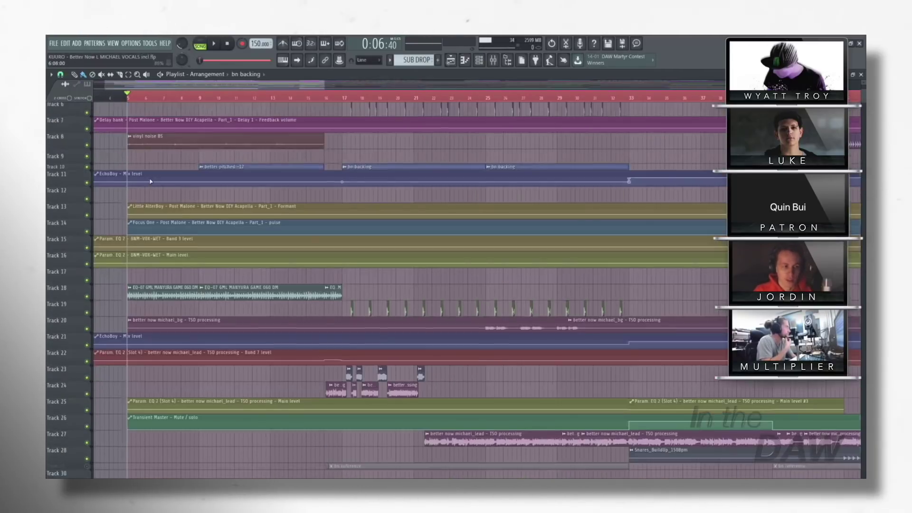
scroll(150, 177, up, 2)
scroll(149, 178, down, 3)
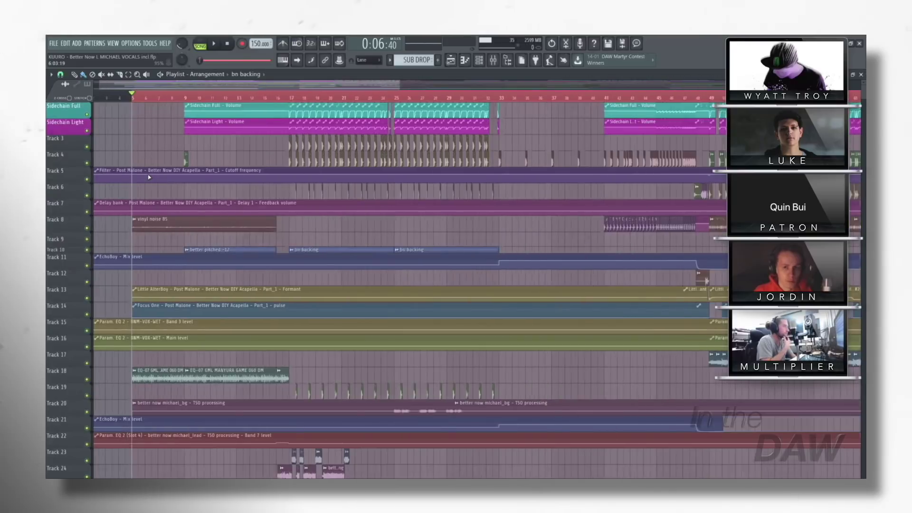
scroll(109, 178, down, 3)
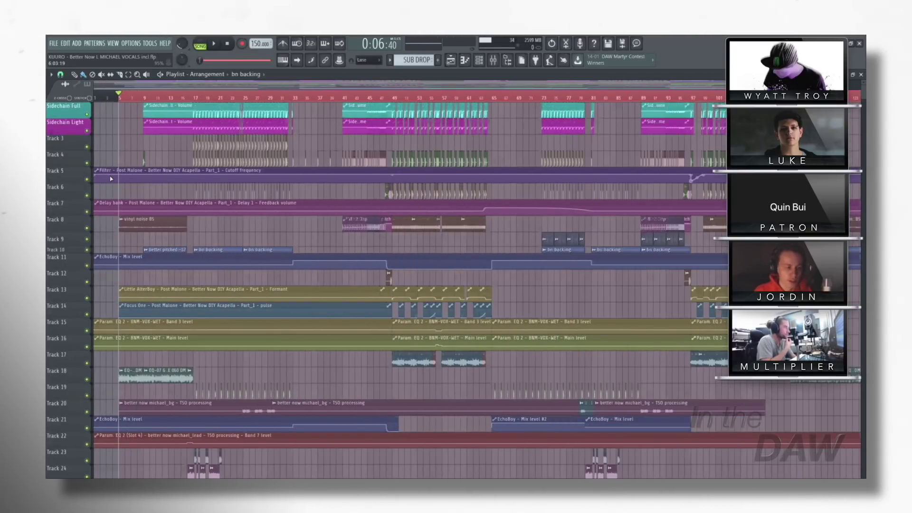
scroll(111, 178, down, 1)
scroll(177, 188, down, 2)
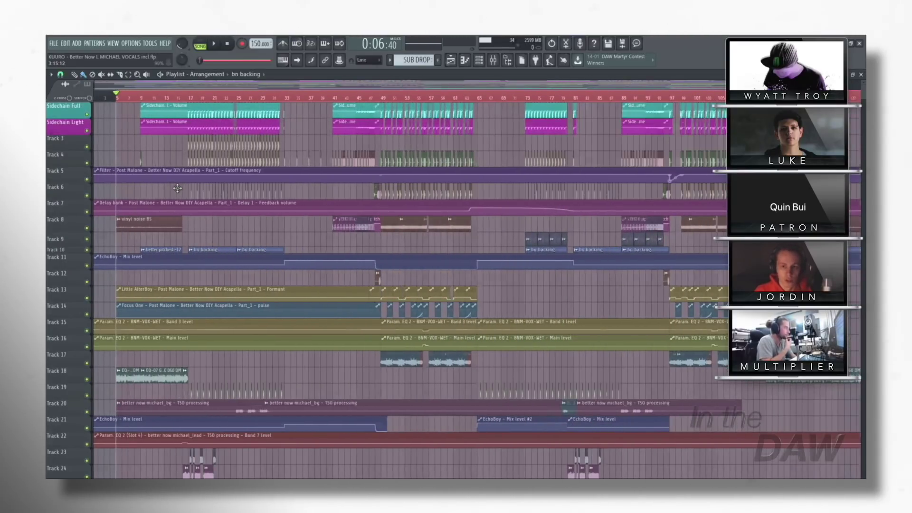
scroll(178, 188, up, 2)
scroll(119, 186, down, 3)
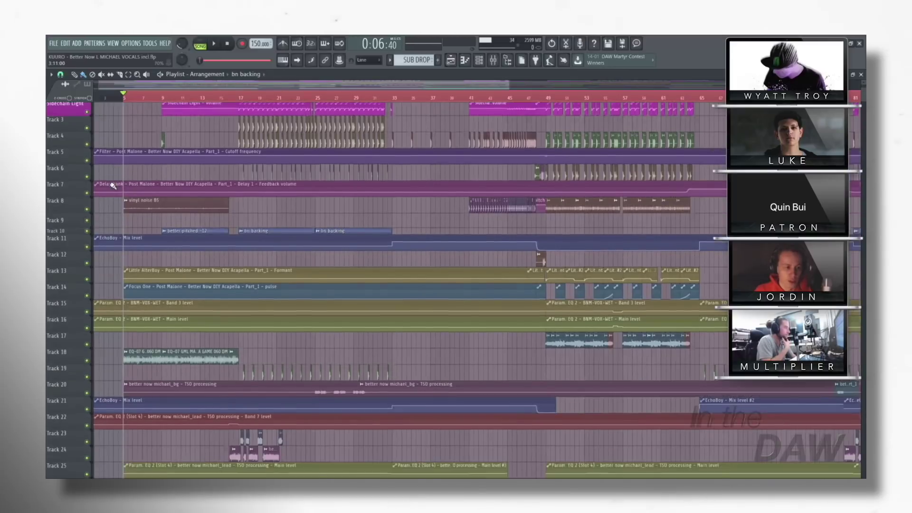
scroll(184, 190, down, 3)
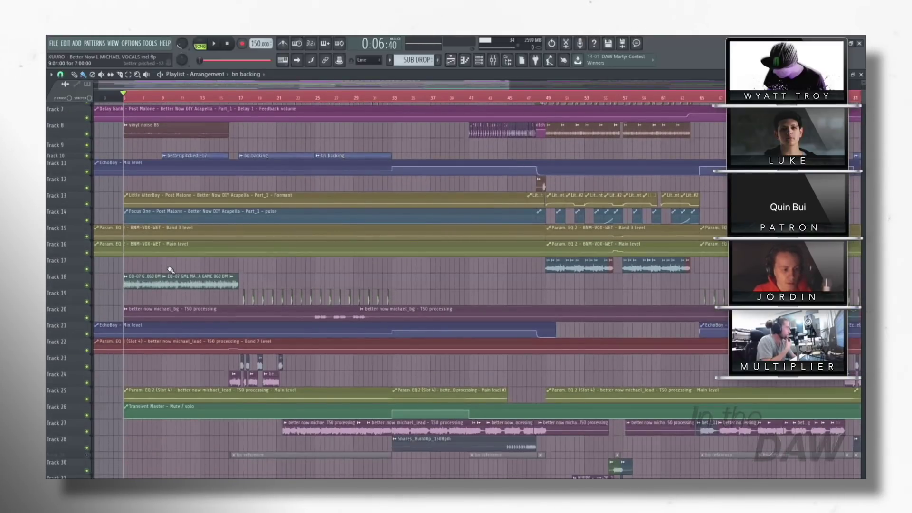
scroll(169, 269, down, 1)
scroll(137, 258, down, 2)
scroll(136, 228, down, 20)
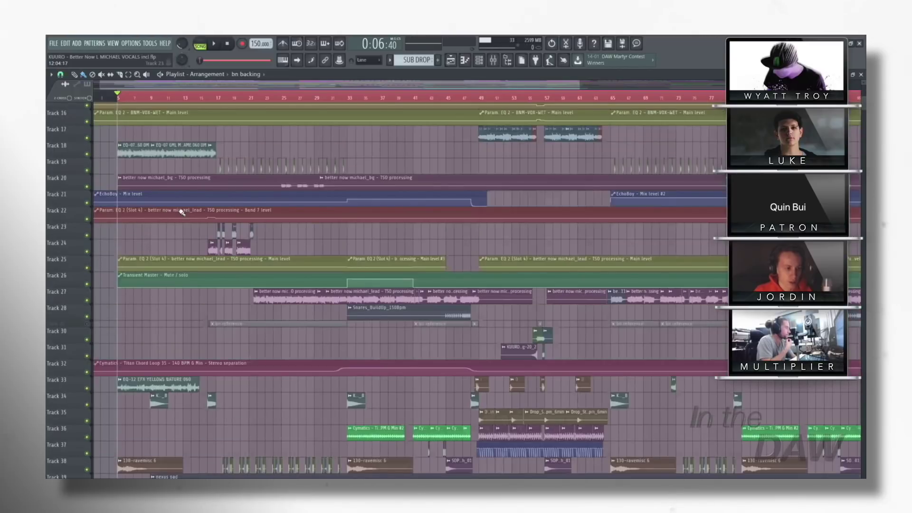
Step: Play the arrangement from about bar 16 and follow the verse's opening bars until stopping playback
scroll(216, 87, up, 3)
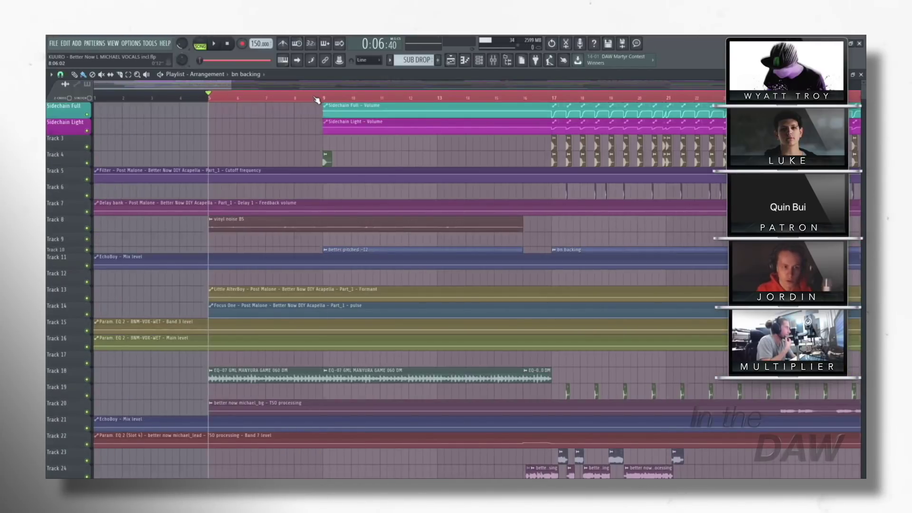
click(315, 97)
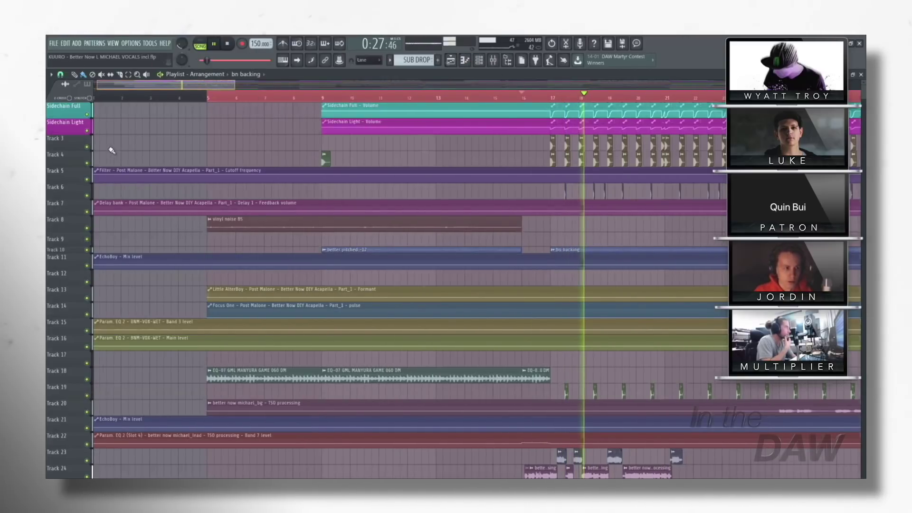
scroll(111, 150, right, 3)
scroll(228, 149, right, 2)
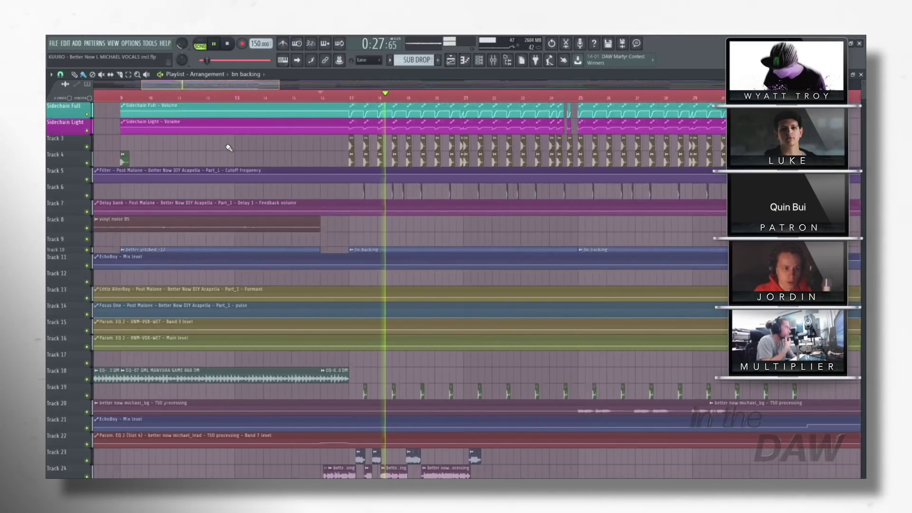
scroll(223, 147, right, 3)
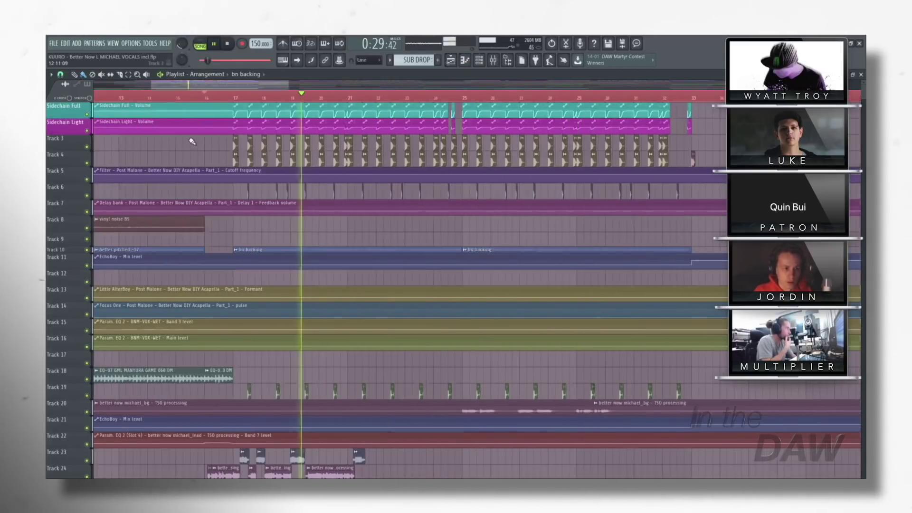
key(space)
Step: Solo the verse's drum and percussion tracks, including tracks 3, 4, 38, 43 and 48, and listen to them
right_click(87, 148)
click(87, 163)
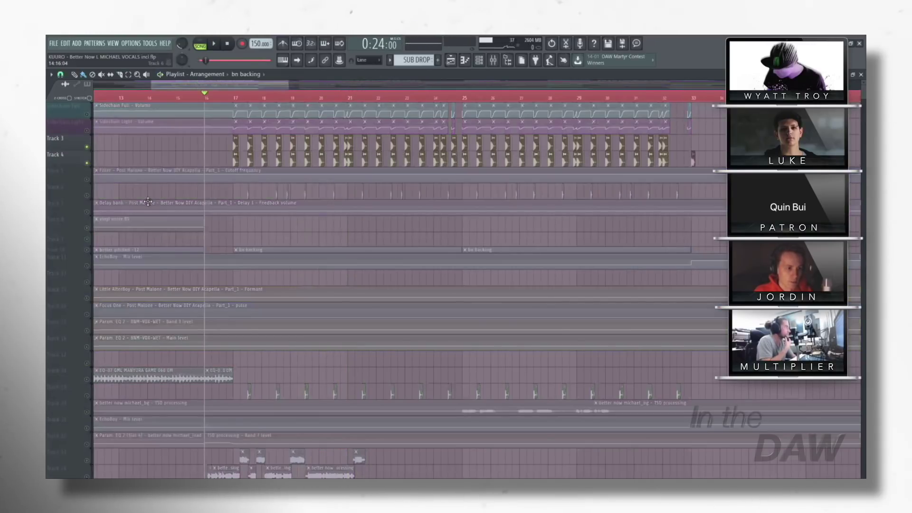
click(87, 195)
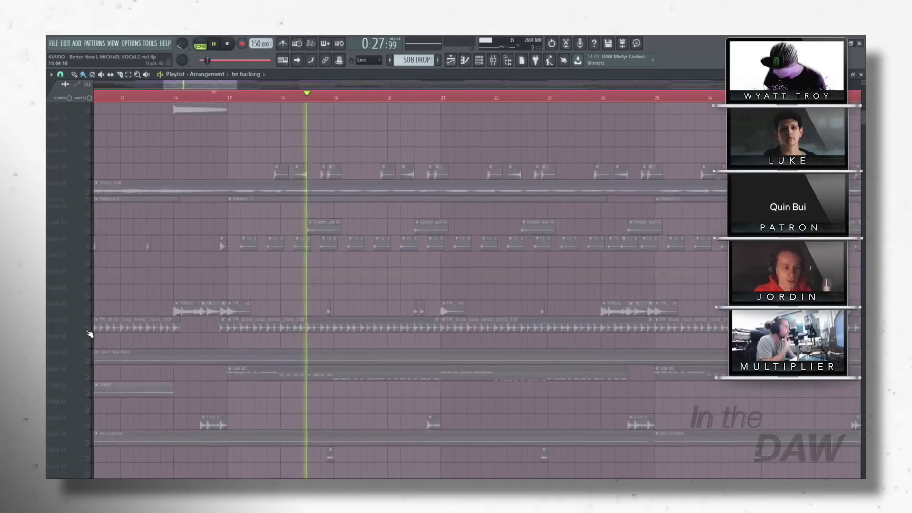
click(87, 328)
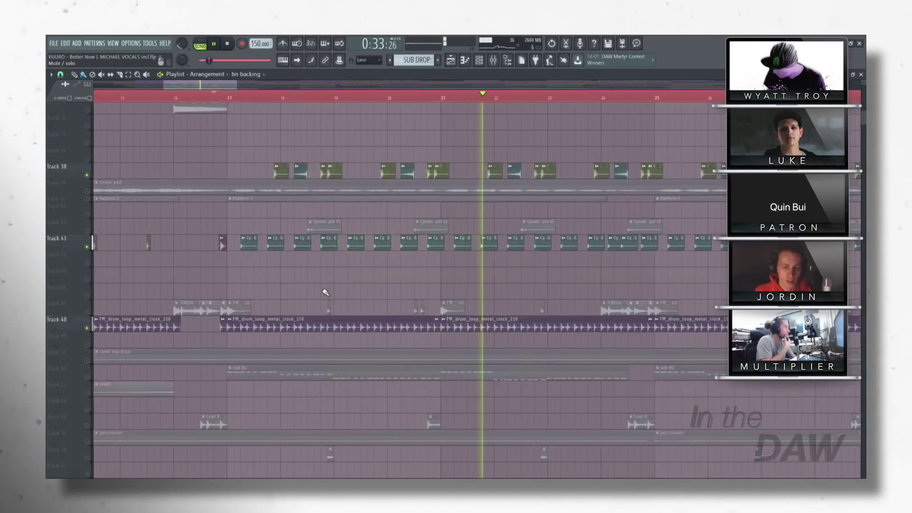
scroll(417, 258, down, 2)
key(space)
key(space)
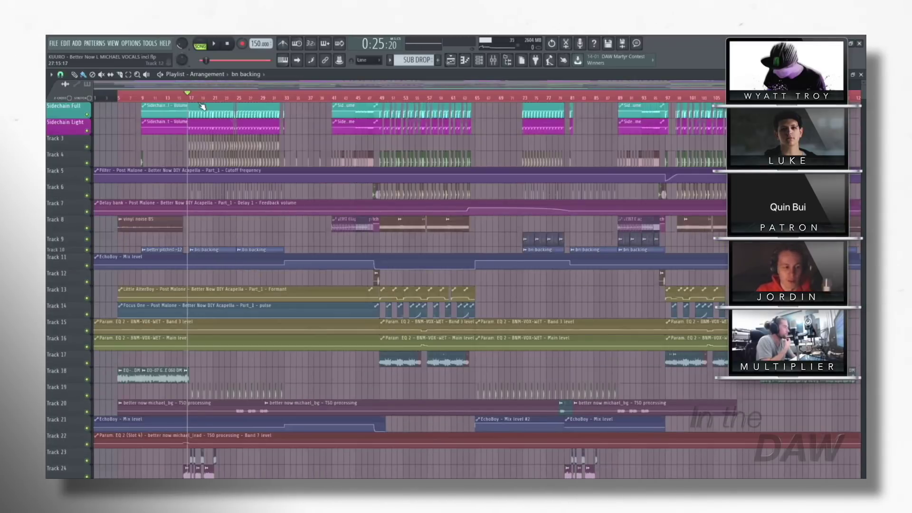
Step: Place the playhead just before the first drop at about bar 48 and examine the tracks around it
click(376, 98)
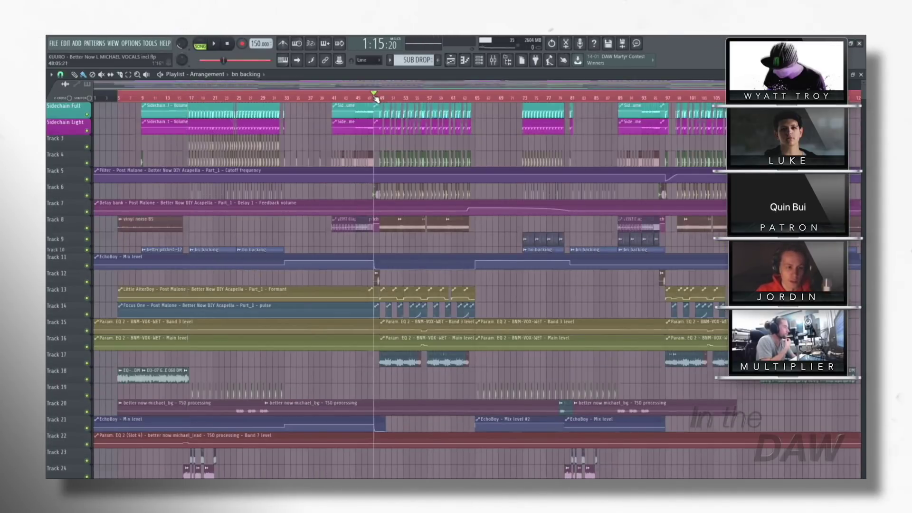
scroll(345, 180, down, 2)
scroll(344, 178, down, 1)
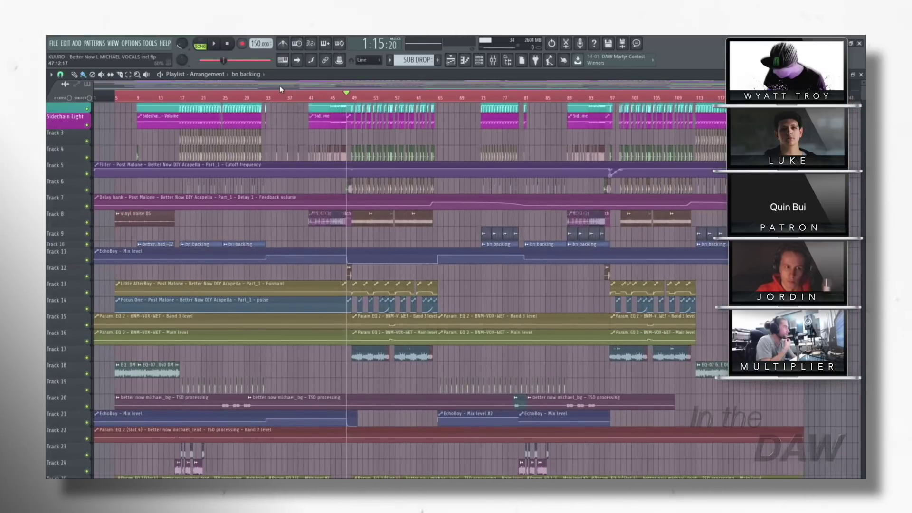
scroll(329, 129, down, 15)
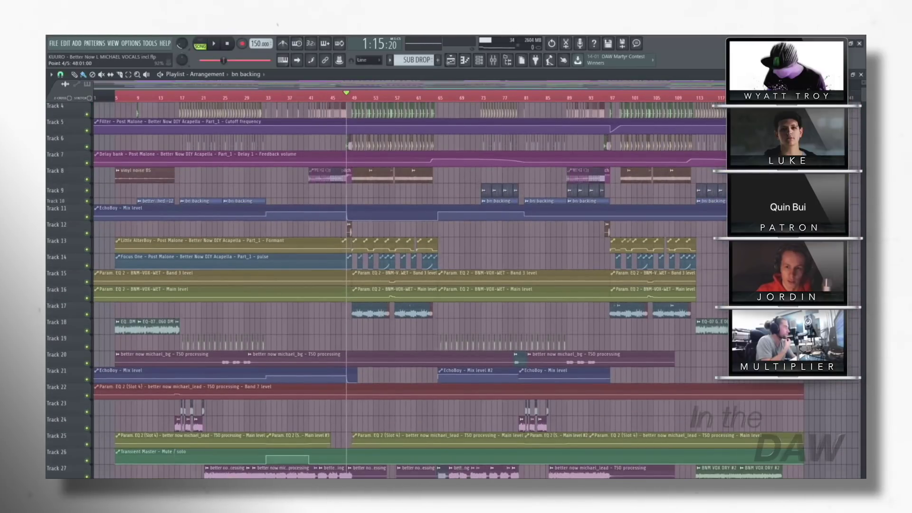
ctrl+scroll(323, 215, up, 3)
scroll(324, 214, up, 2)
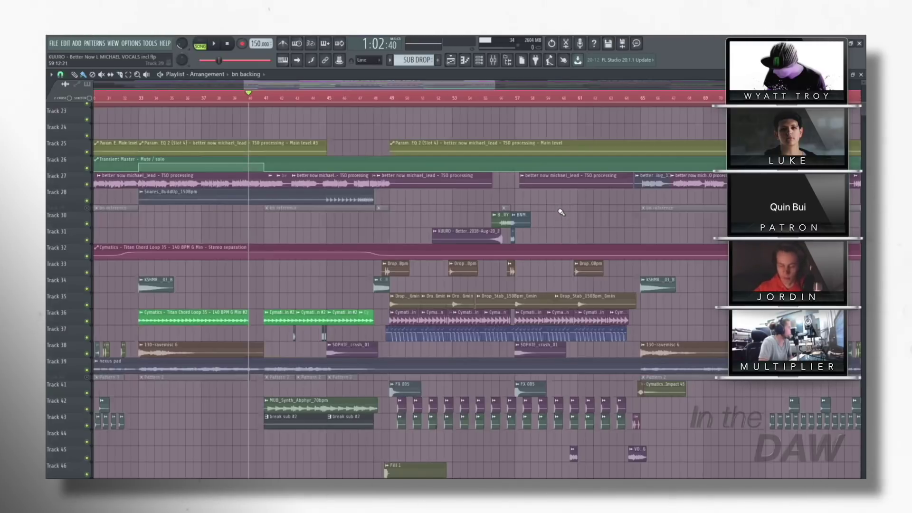
Step: Examine the clips on tracks 20 to 43 across the first drop and the section that follows it
scroll(545, 214, up, 3)
scroll(545, 232, up, 3)
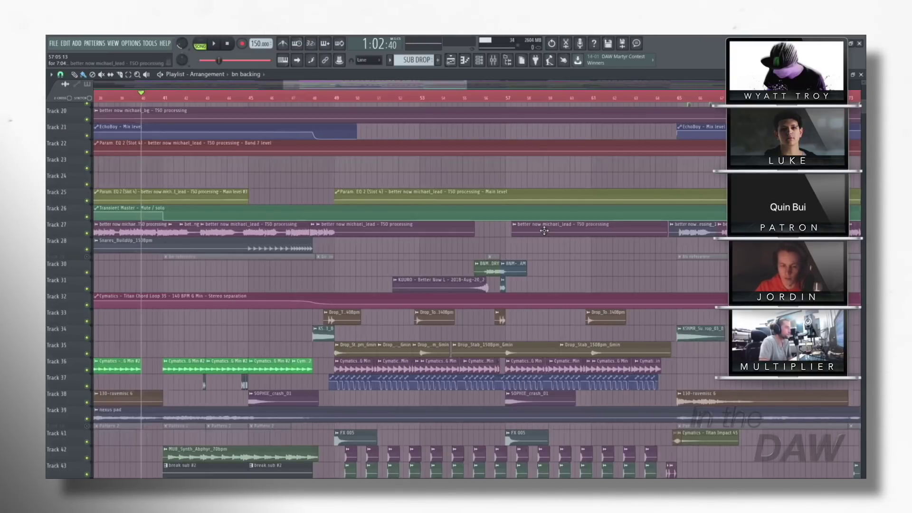
drag(466, 84, 526, 86)
scroll(526, 86, left, 3)
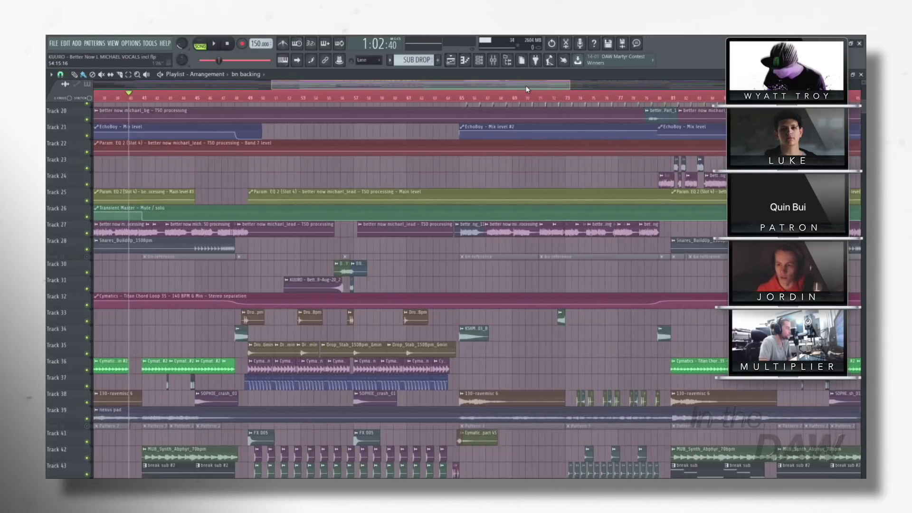
scroll(526, 86, left, 2)
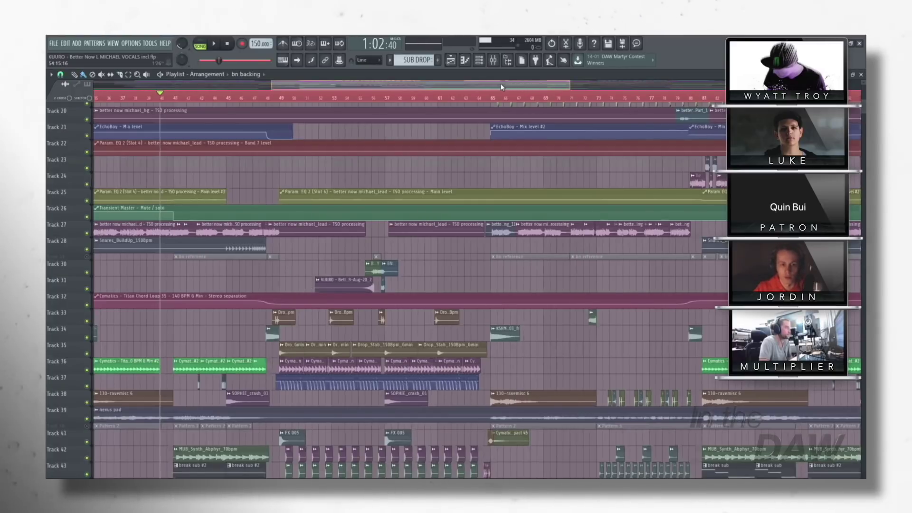
drag(501, 87, 508, 87)
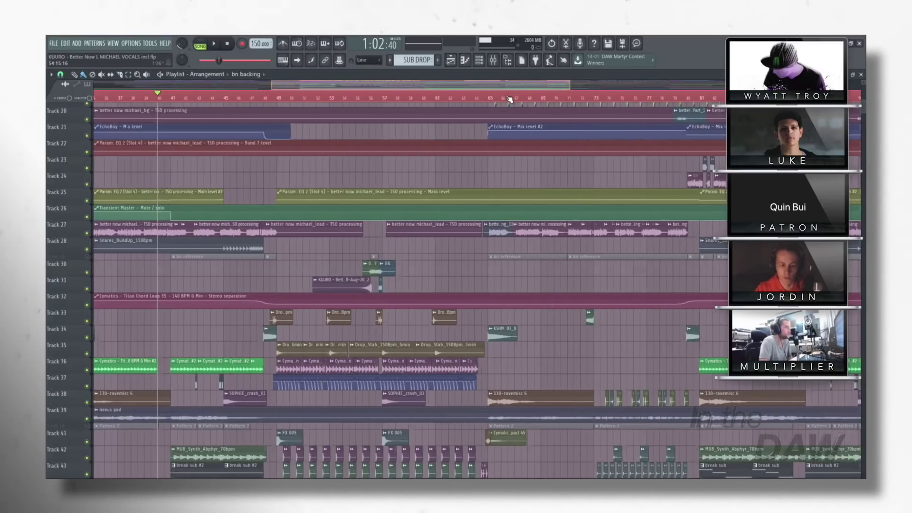
scroll(510, 99, left, 1)
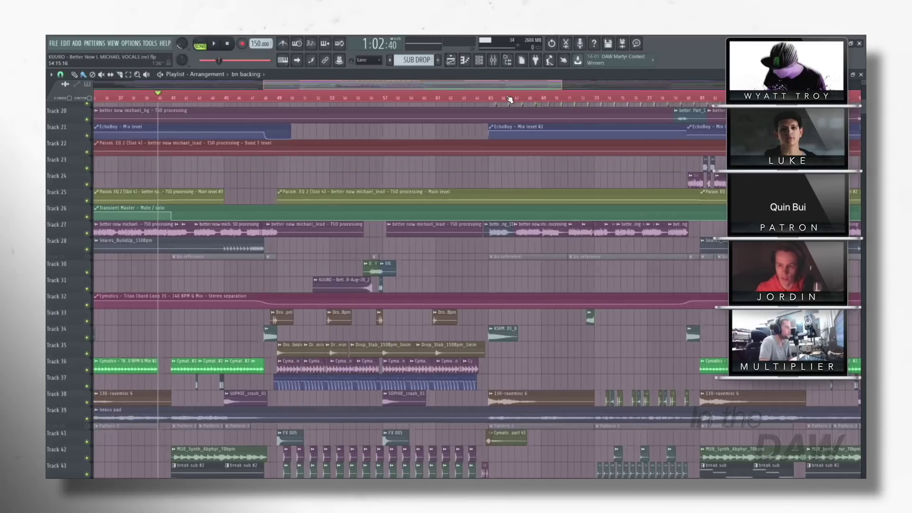
scroll(510, 99, left, 3)
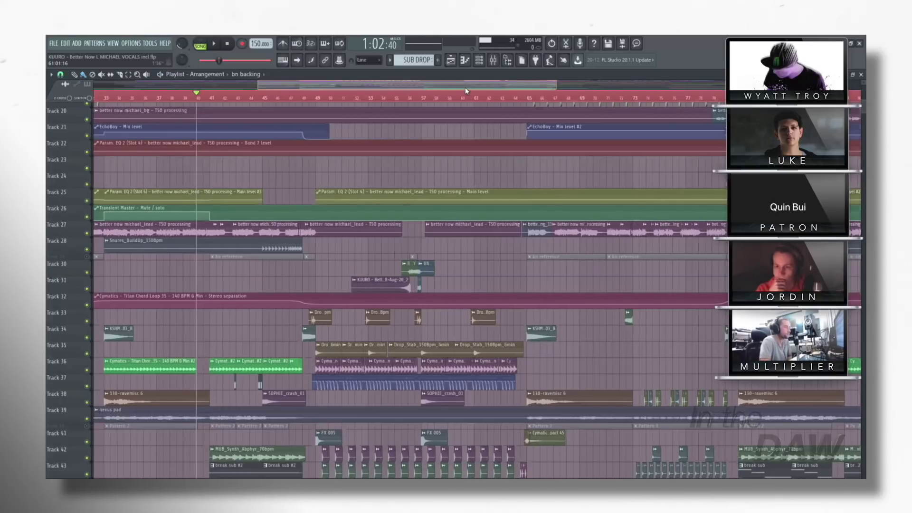
scroll(465, 88, right, 1)
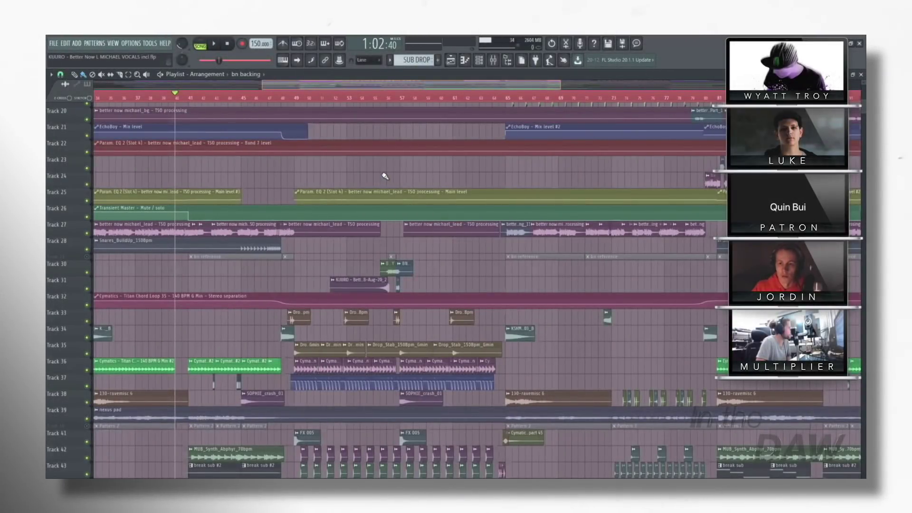
scroll(385, 177, left, 1)
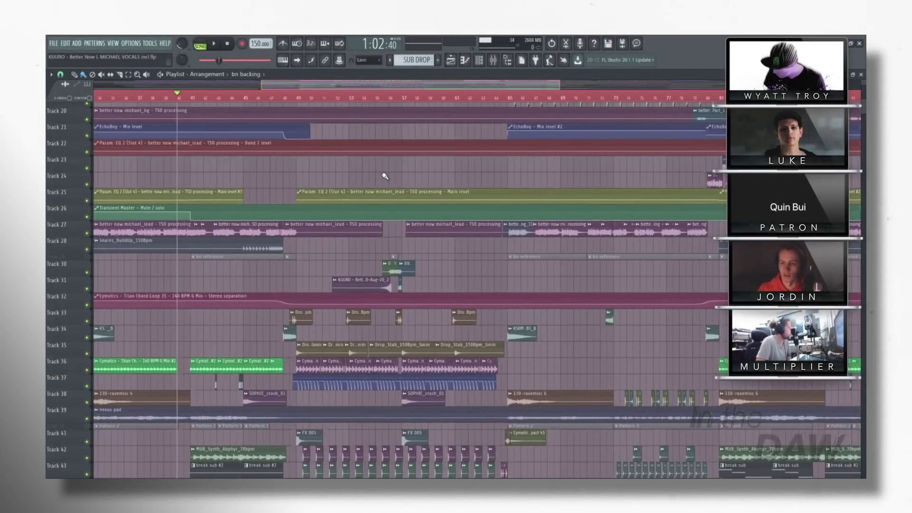
scroll(385, 176, up, 3)
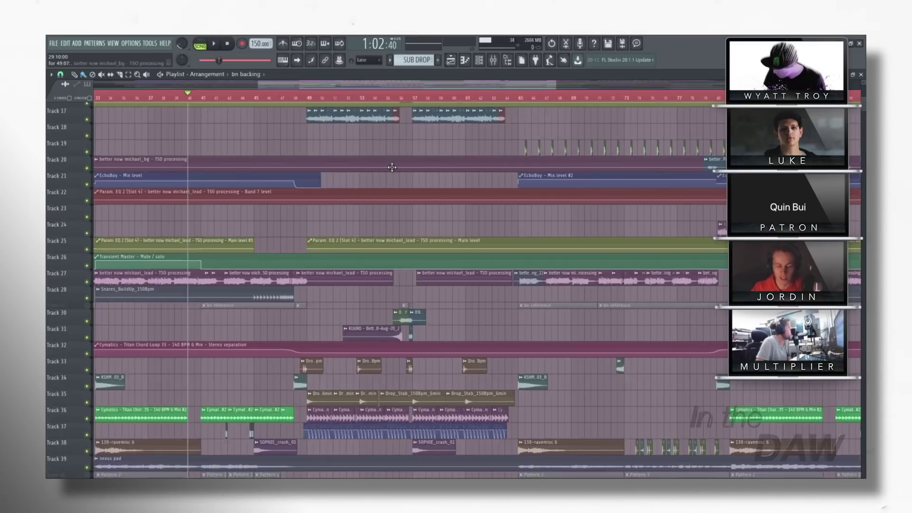
key(F8)
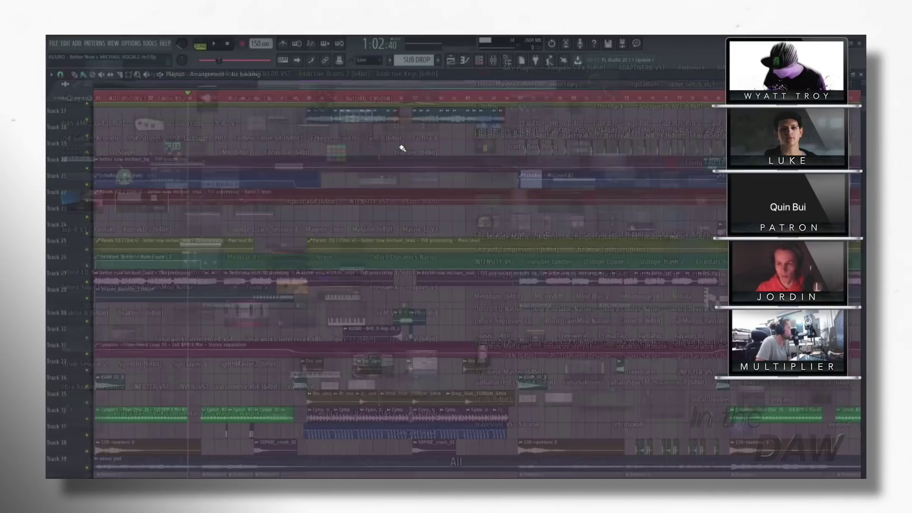
key(F8)
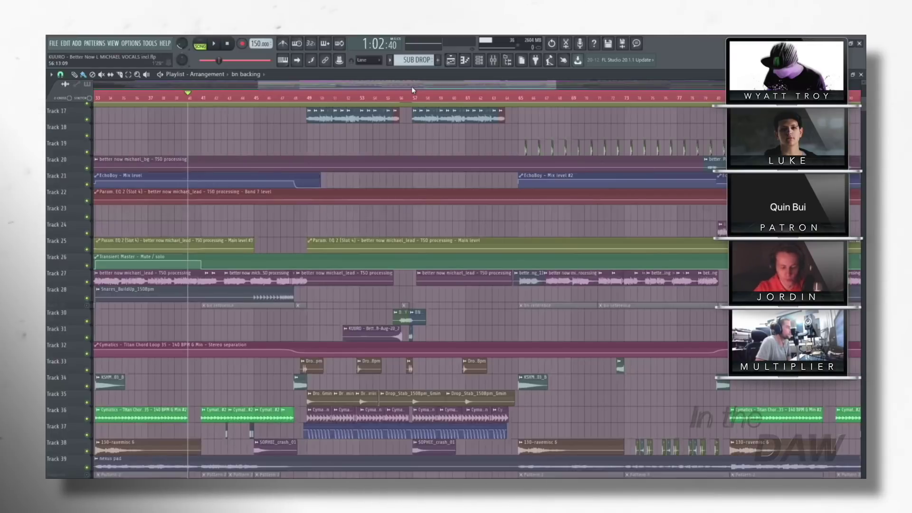
key(F9)
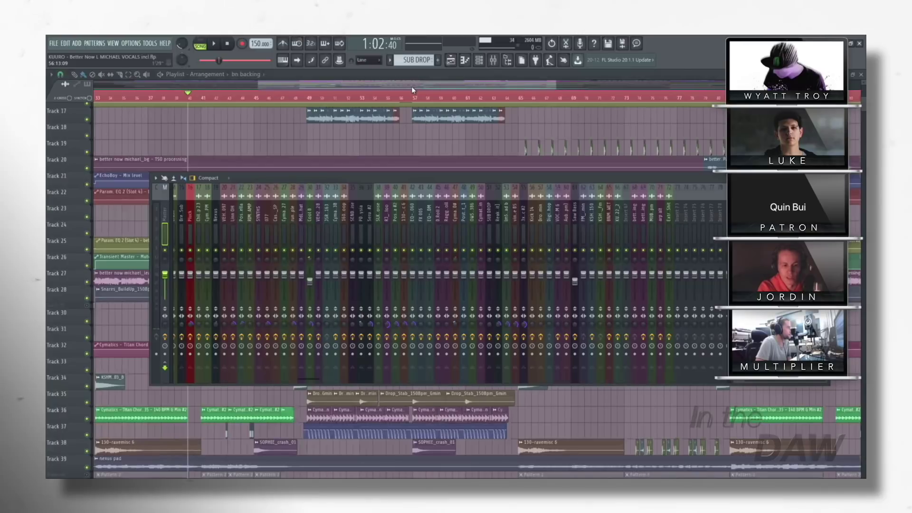
key(F9)
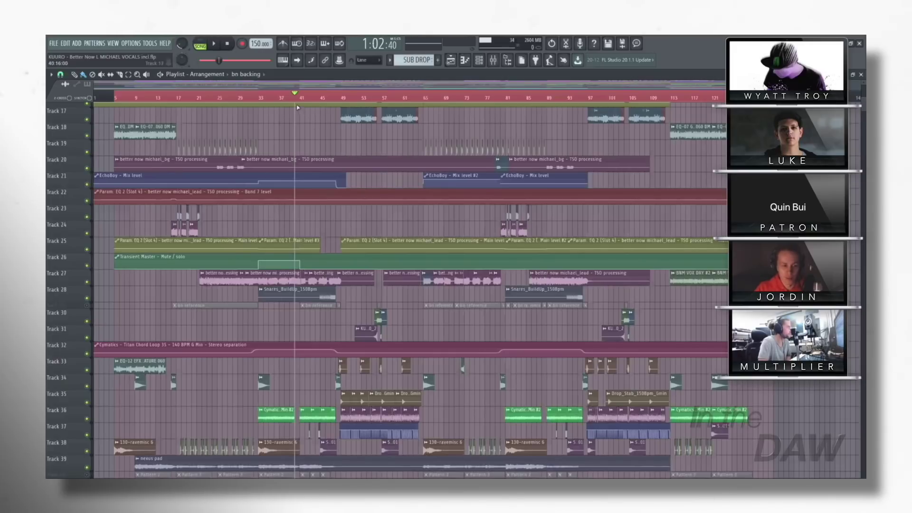
Step: Examine the sidechain, kick, hi-hat and vocal-chop clips on the uppermost tracks from the buildup into the first drop
scroll(297, 98, up, 2)
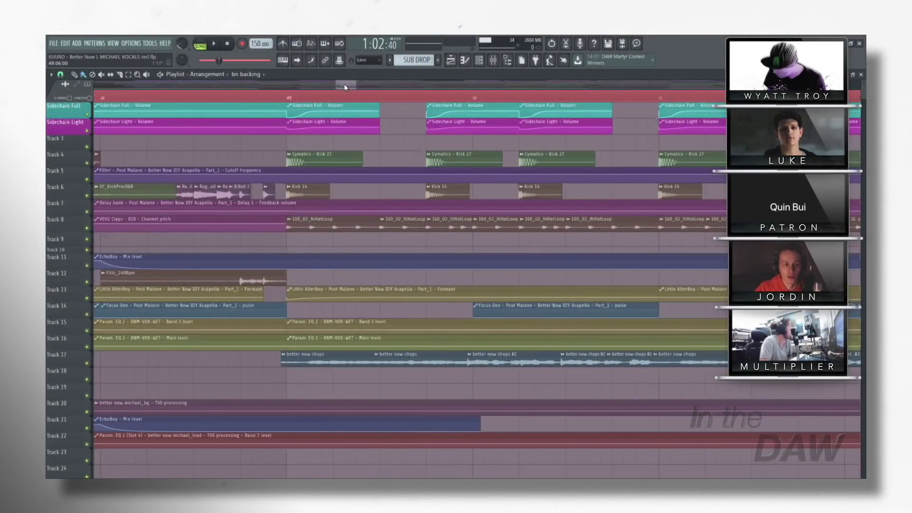
scroll(344, 85, right, 1)
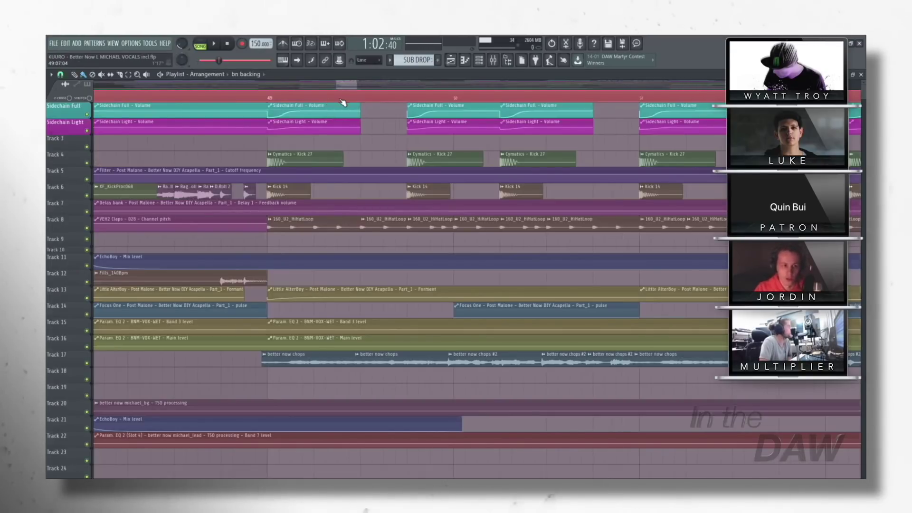
scroll(343, 98, down, 1)
scroll(357, 86, down, 2)
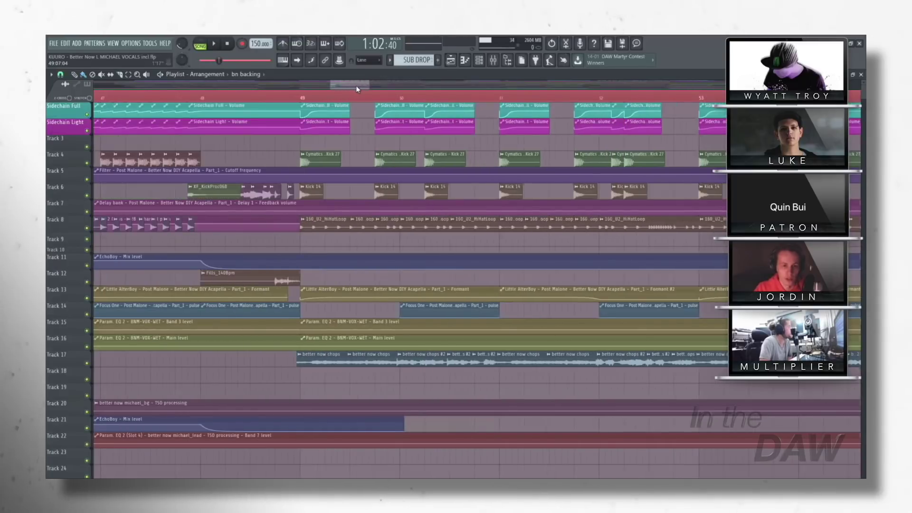
scroll(368, 93, down, 2)
scroll(375, 98, down, 2)
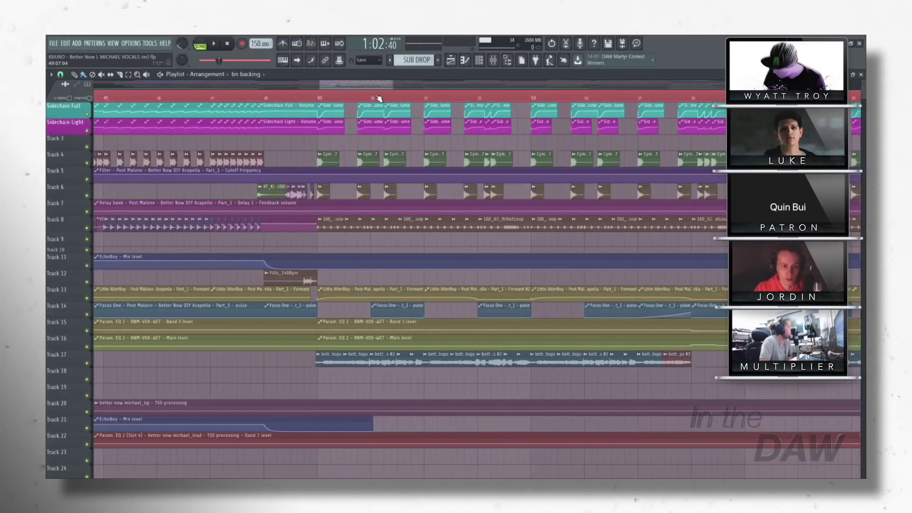
scroll(356, 86, down, 1)
scroll(373, 121, up, 4)
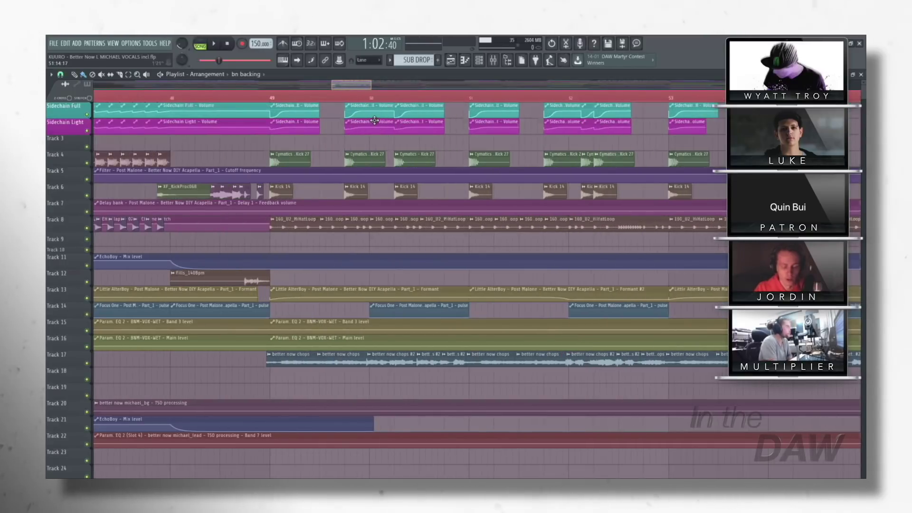
key(F9)
key(F9)
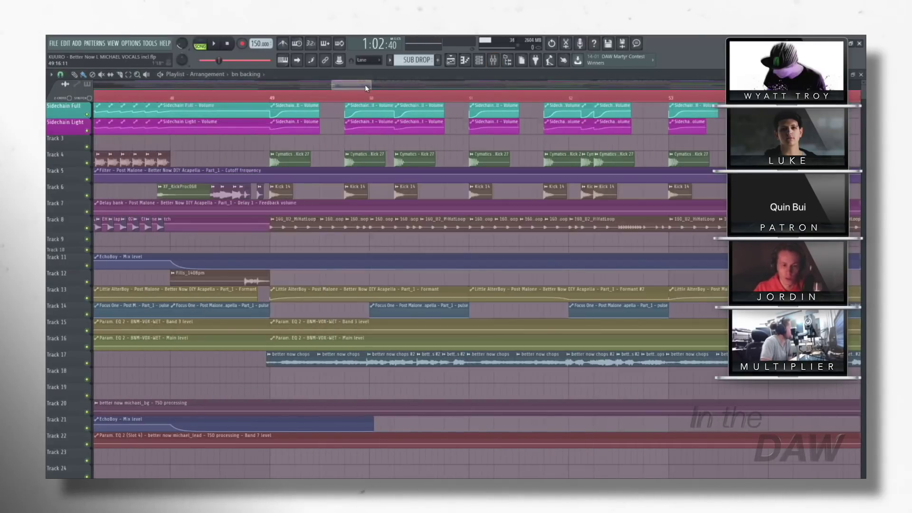
scroll(381, 171, down, 4)
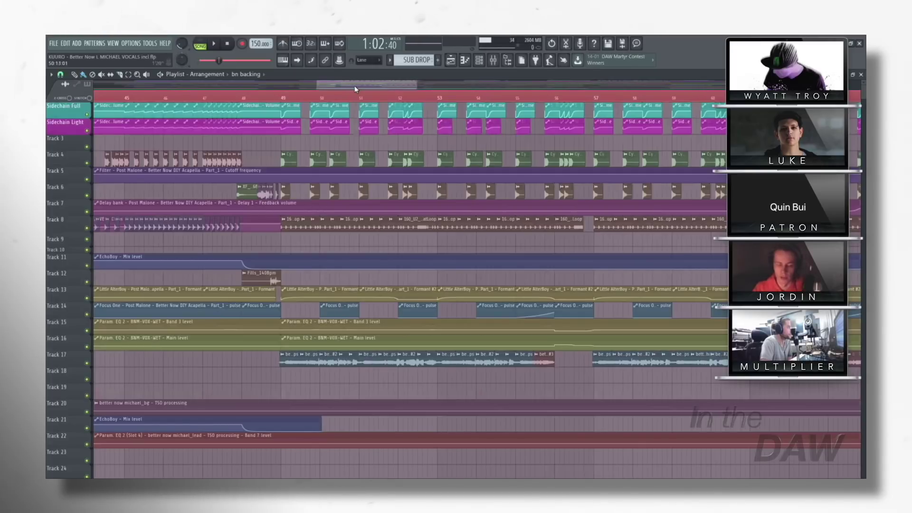
Step: Look over the mixer, then solo track 27 and examine its lead vocal from bar 33
key(F9)
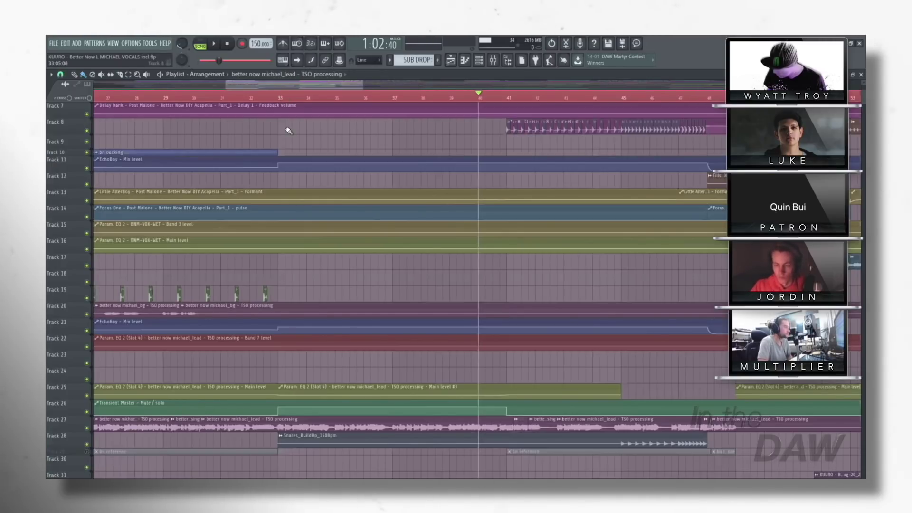
key(F9)
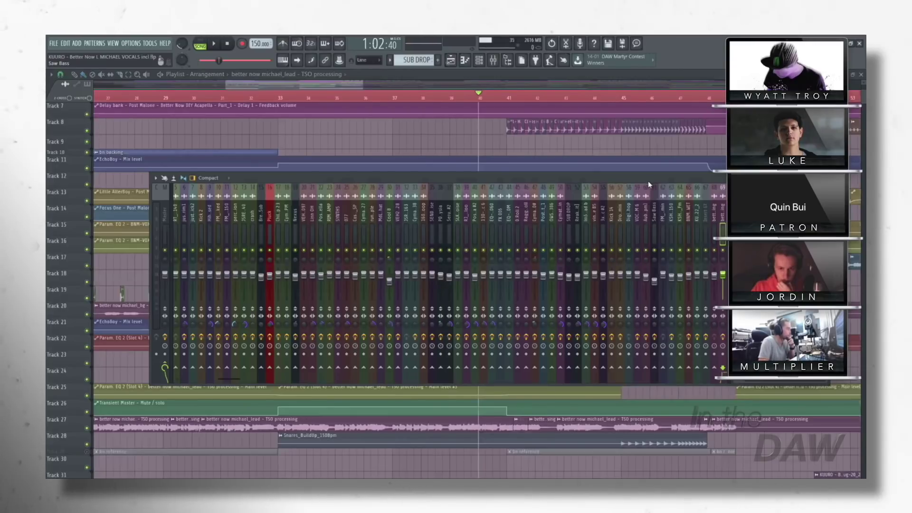
key(F9)
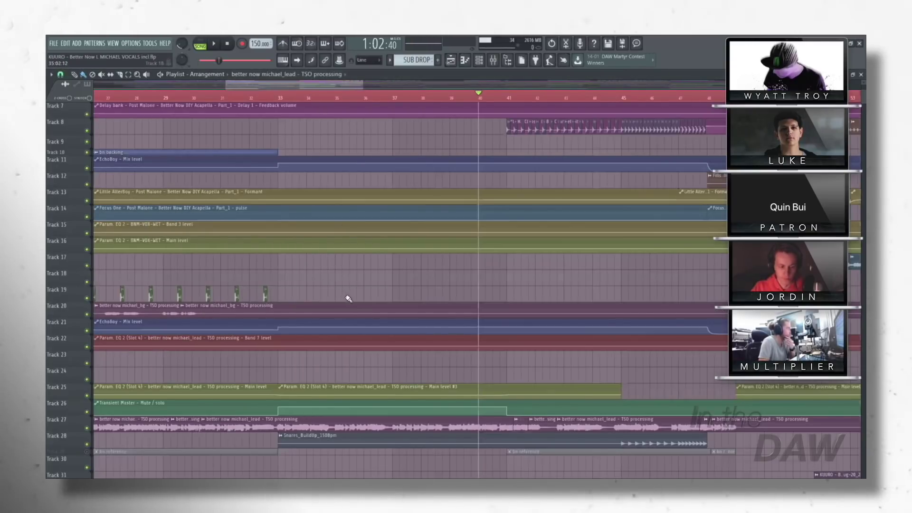
scroll(348, 298, up, 2)
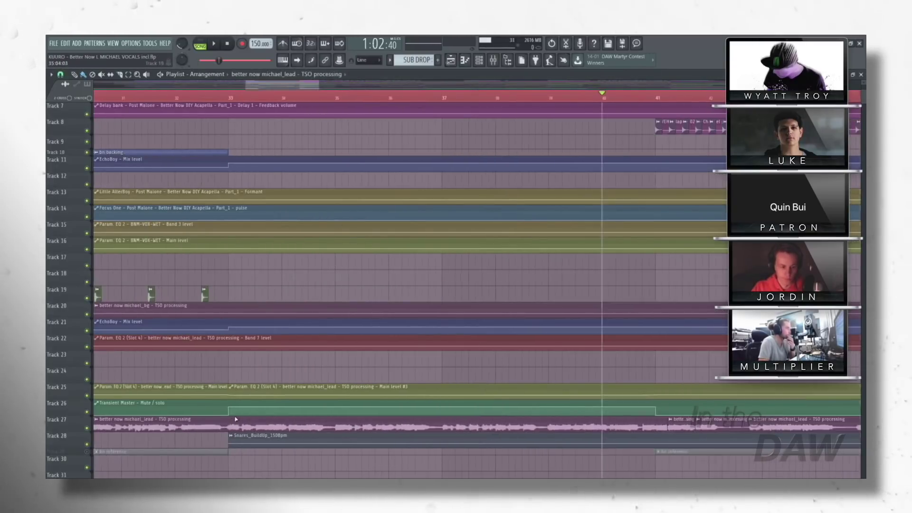
right_click(87, 429)
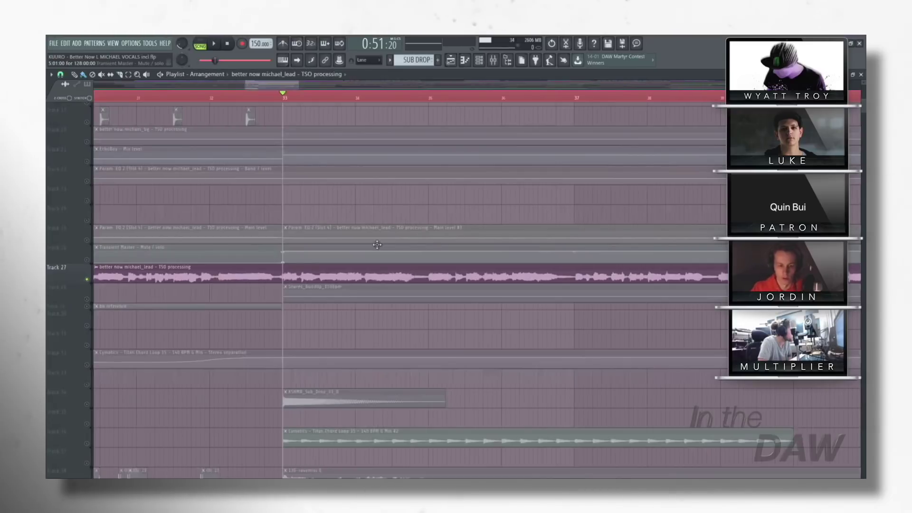
key(F9)
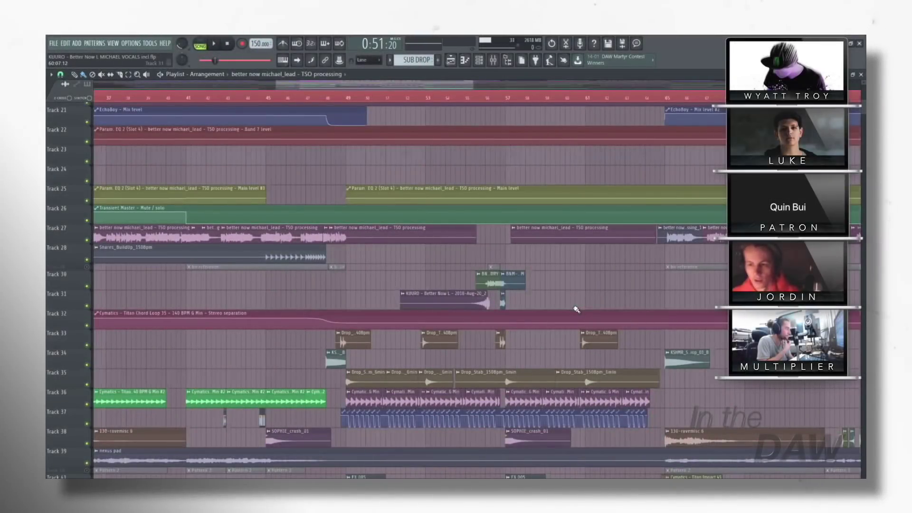
Step: Solo the Cymatics Titan chord loop on track 36 and listen to it from the first drop at bar 49
scroll(489, 362, up, 3)
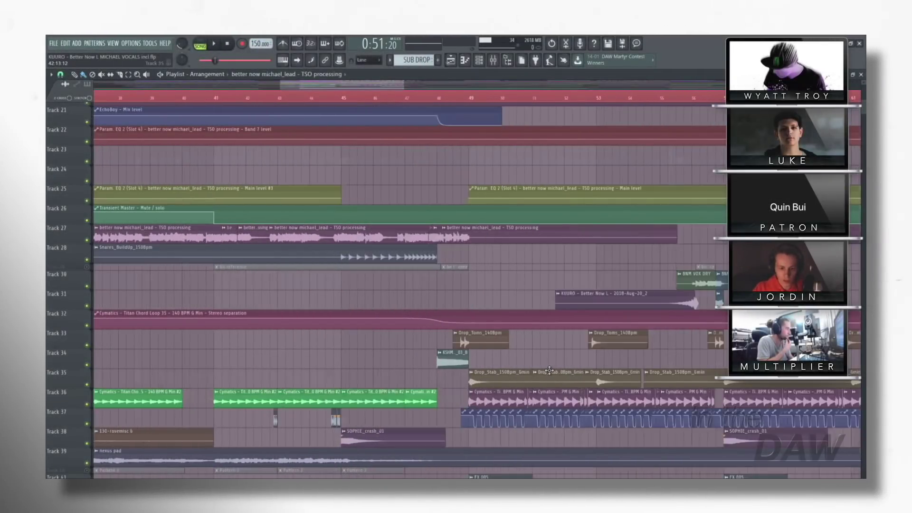
scroll(394, 365, up, 4)
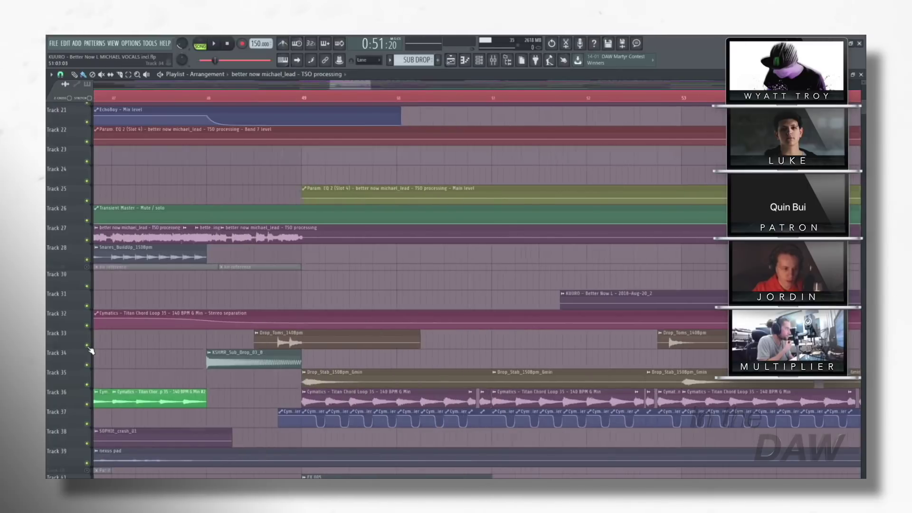
scroll(233, 343, down, 4)
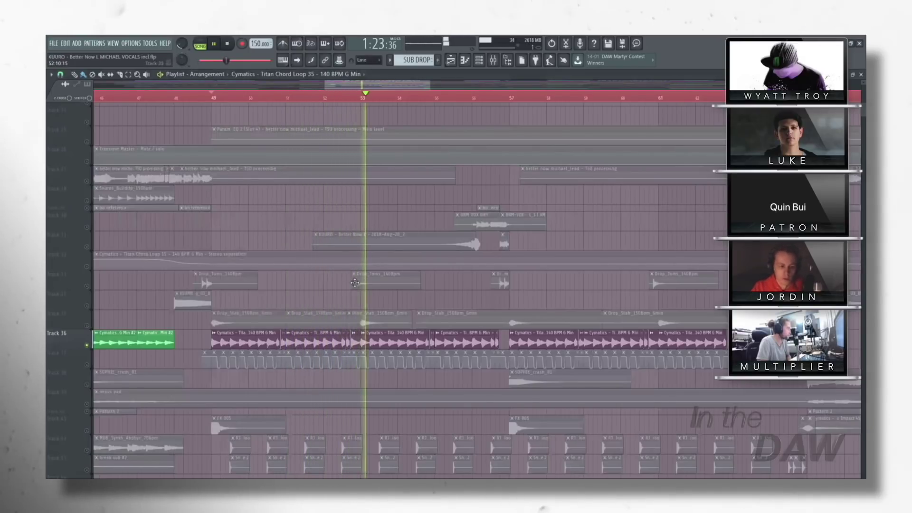
scroll(285, 341, up, 2)
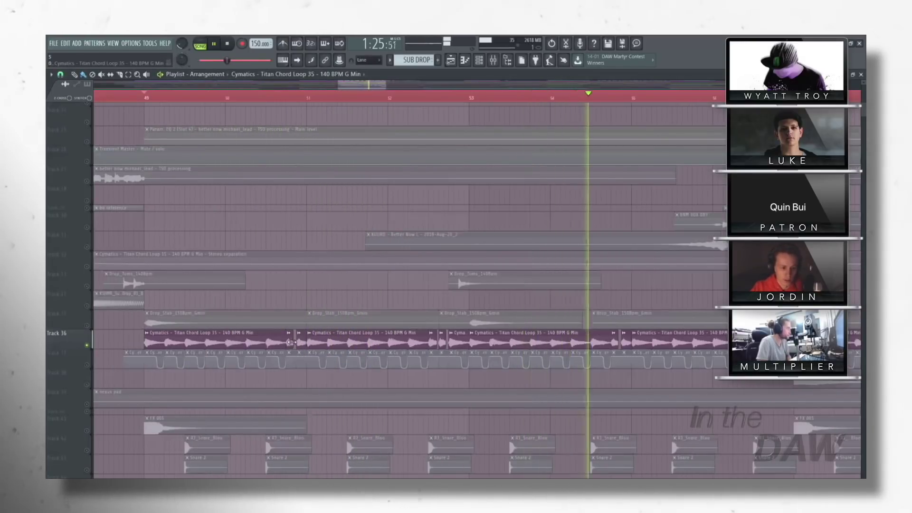
key(space)
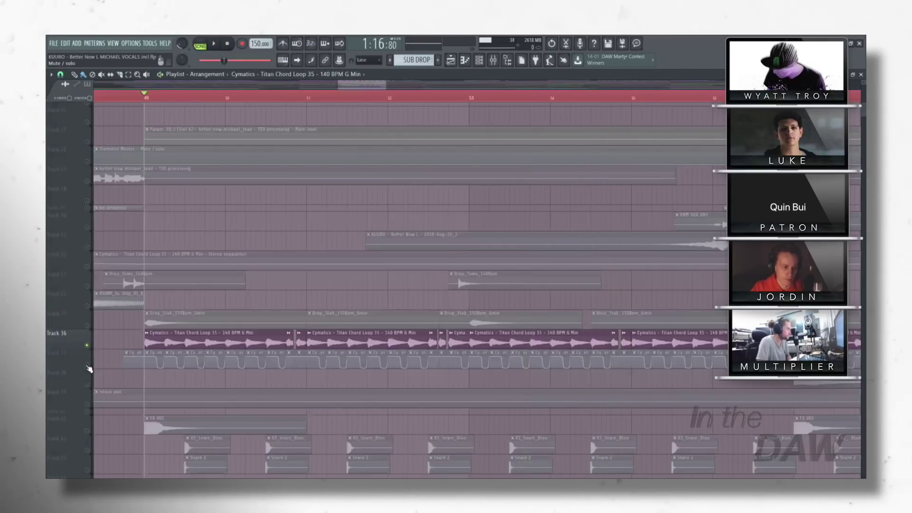
Step: Enable track 37's volume automation alongside the soloed chord loop and play both from bar 49
click(89, 369)
key(space)
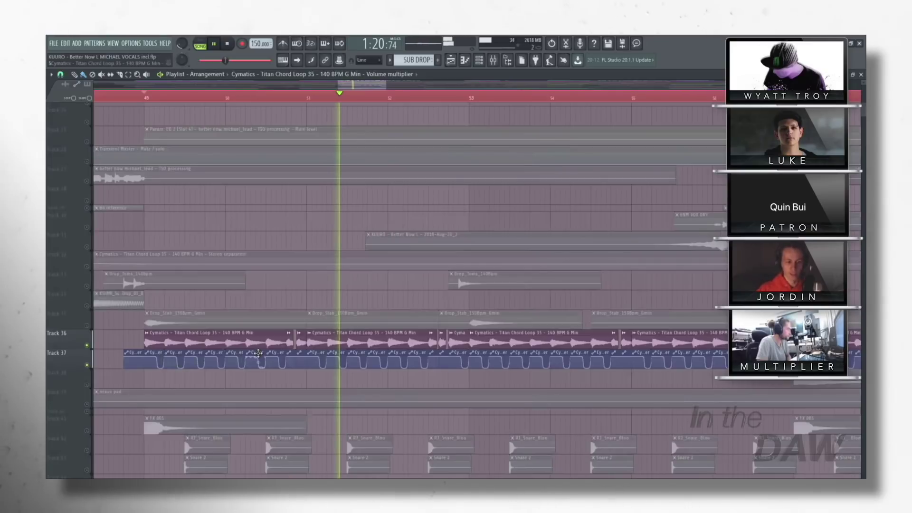
key(space)
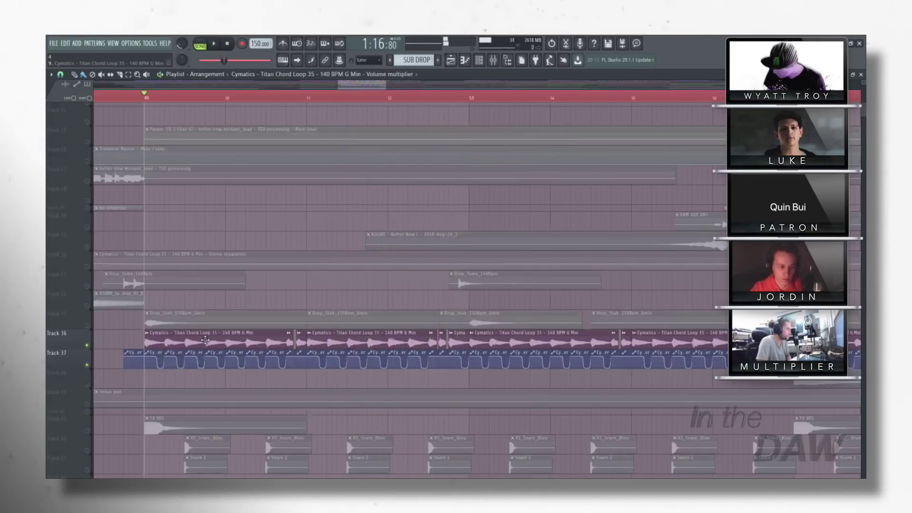
Step: Inspect the chord loop's sample settings, mixer track and Fruity Parametric EQ 2 curve while playing it, then close their windows
double_click(205, 340)
key(F9)
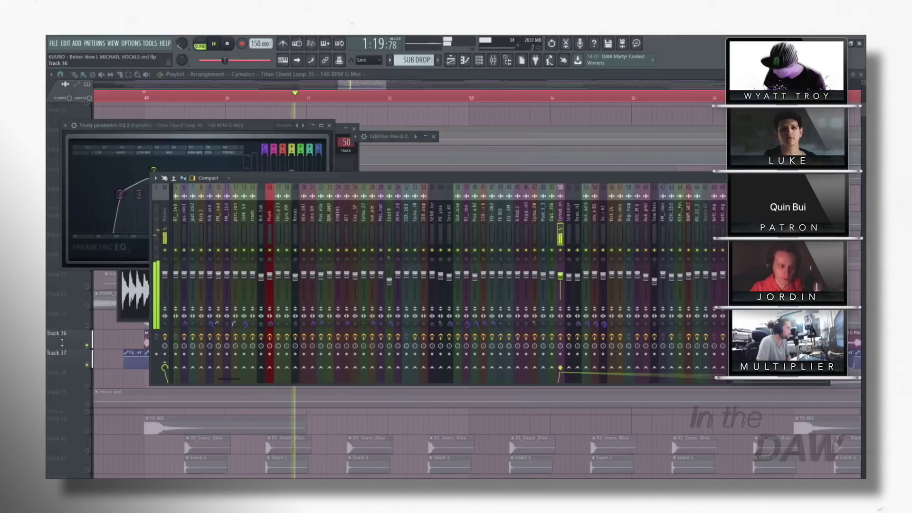
key(space)
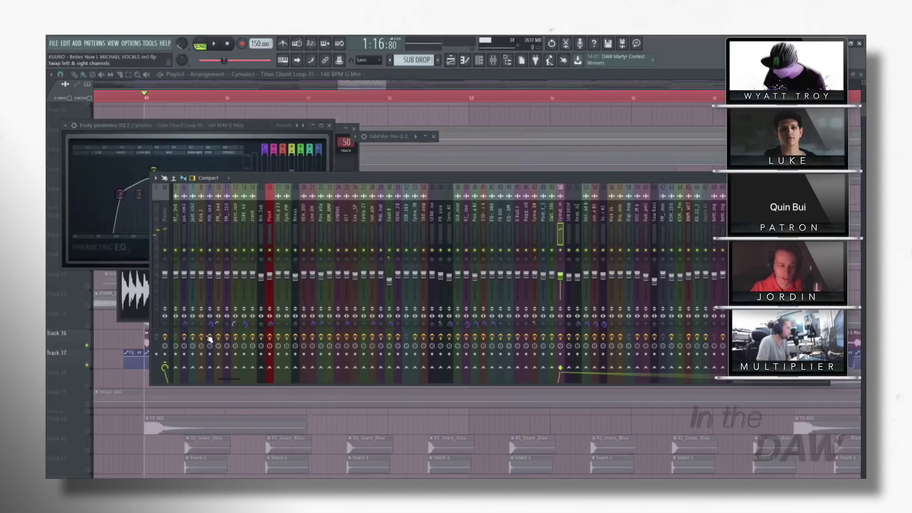
click(121, 193)
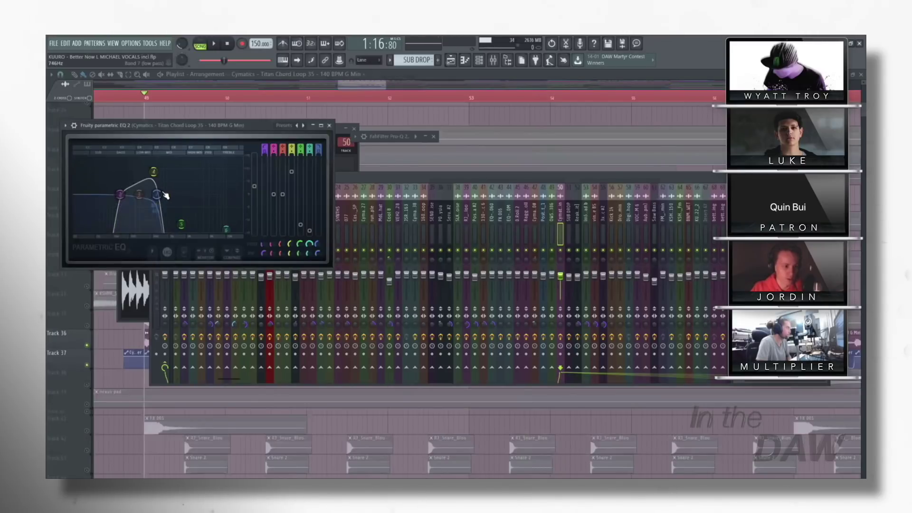
key(space)
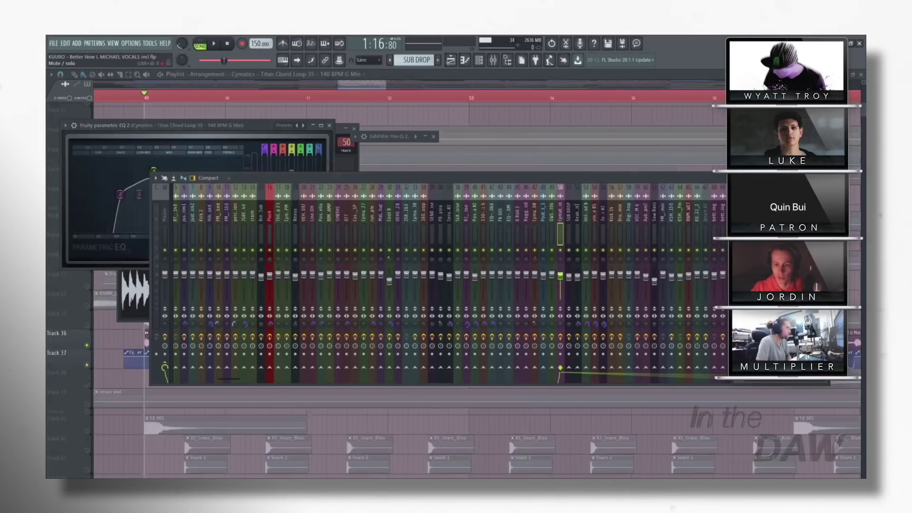
key(space)
key(F12)
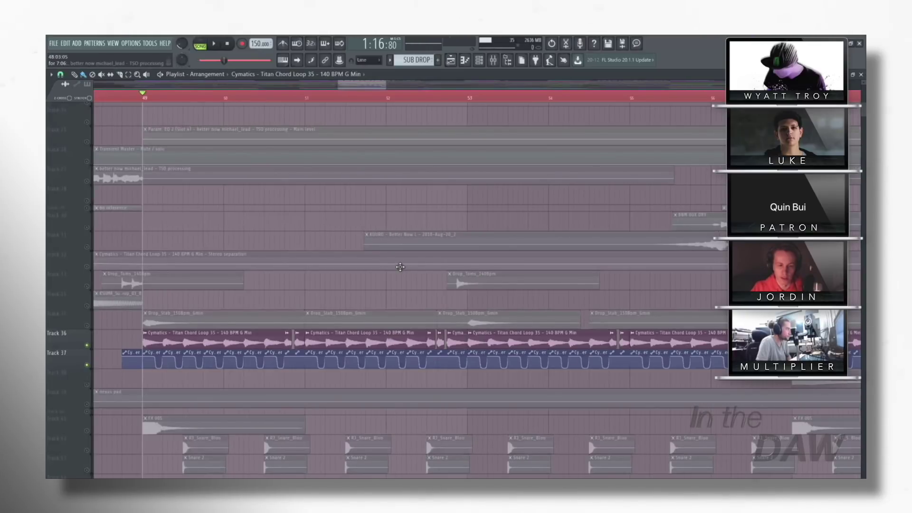
Step: Look over the first drop's tracks below the chord loop, from the snares and metal drum loop down to the SUB DROP pattern
scroll(381, 267, left, 3)
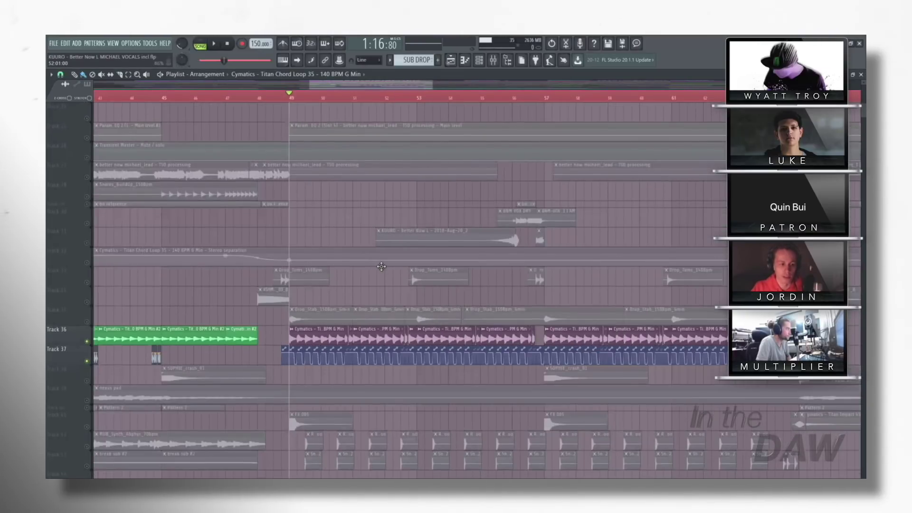
scroll(144, 245, down, 2)
scroll(144, 246, down, 2)
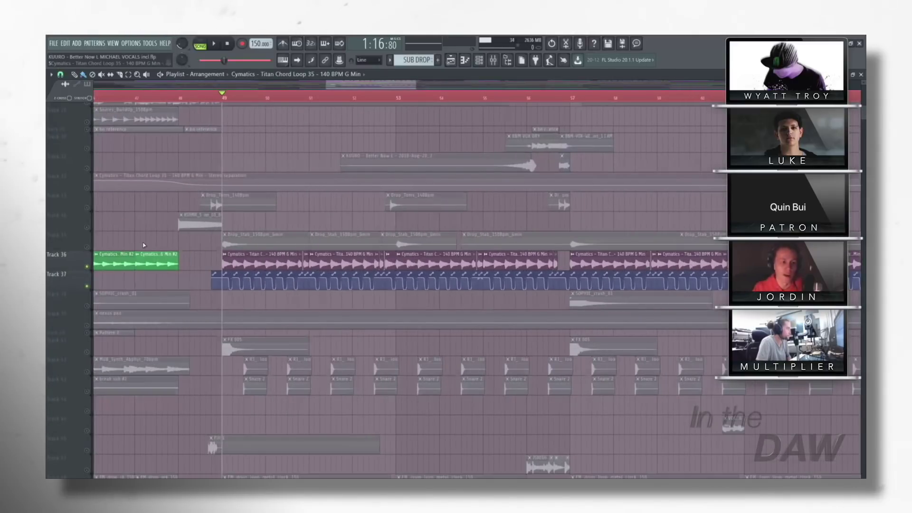
scroll(119, 243, down, 2)
scroll(417, 97, up, 2)
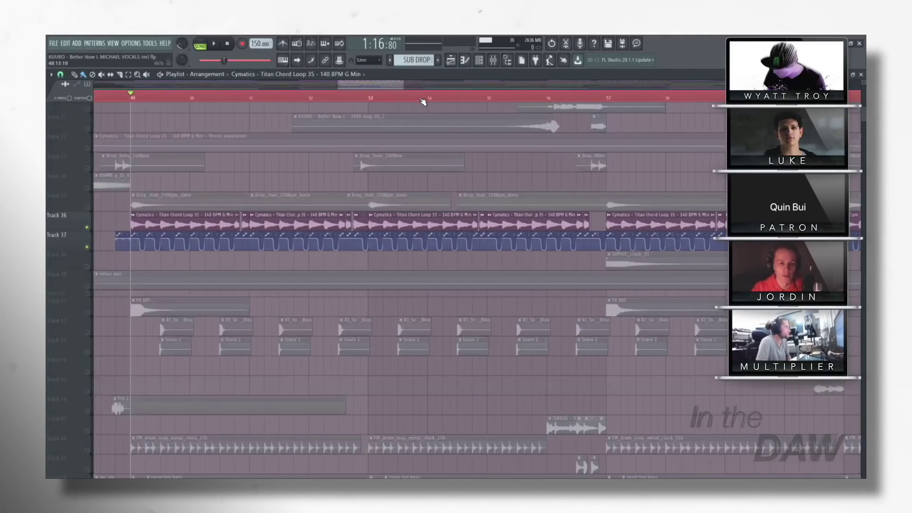
scroll(437, 169, up, 3)
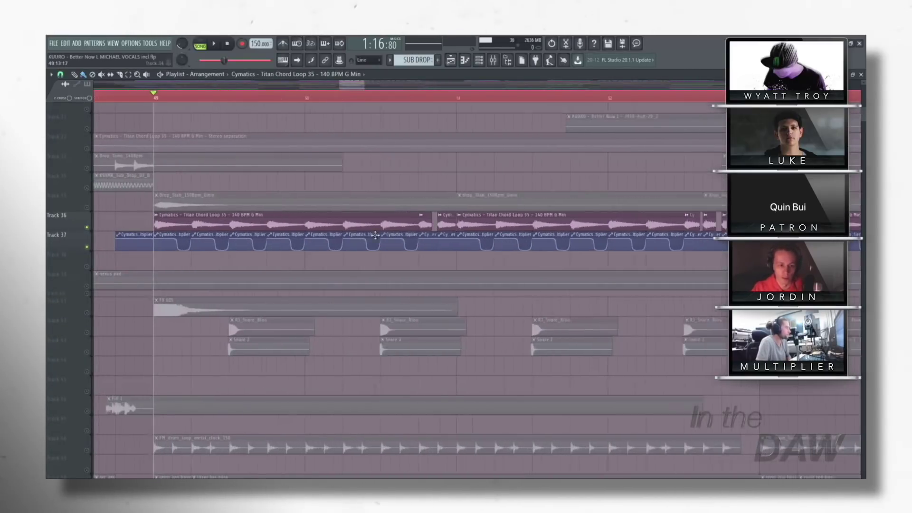
scroll(132, 355, down, 4)
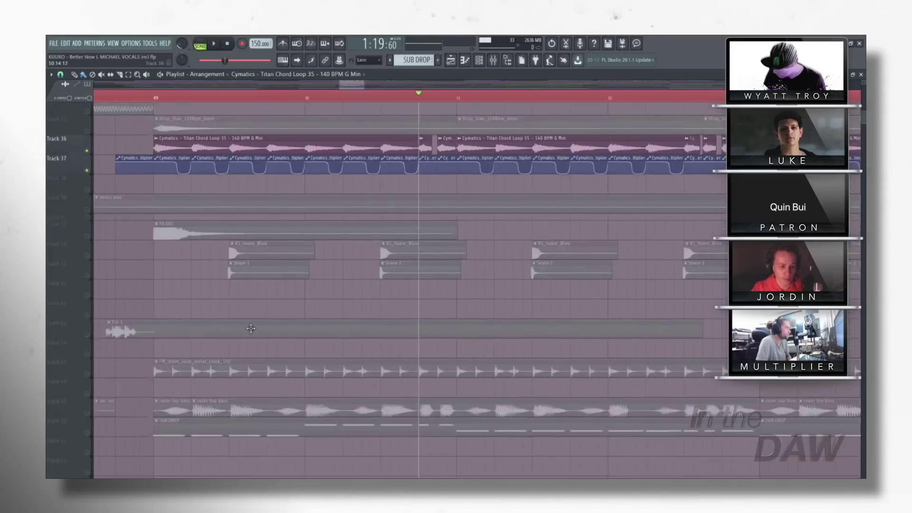
scroll(93, 357, down, 3)
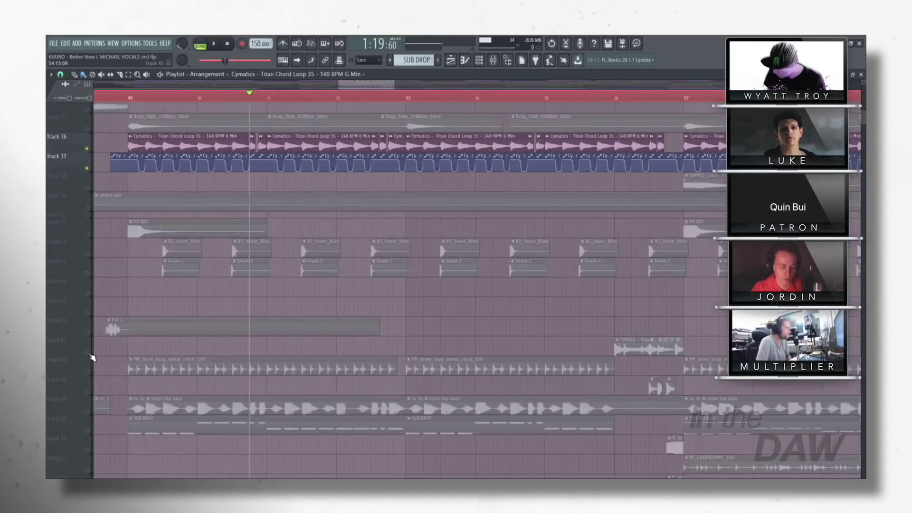
scroll(192, 351, down, 4)
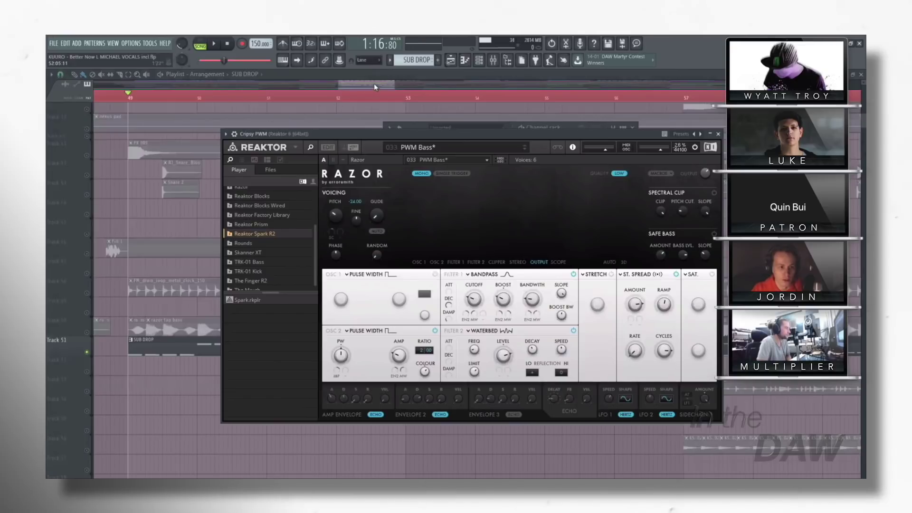
Step: Close the Reaktor window and play the soloed SUB DROP pattern on track 51 from bar 49
key(Escape)
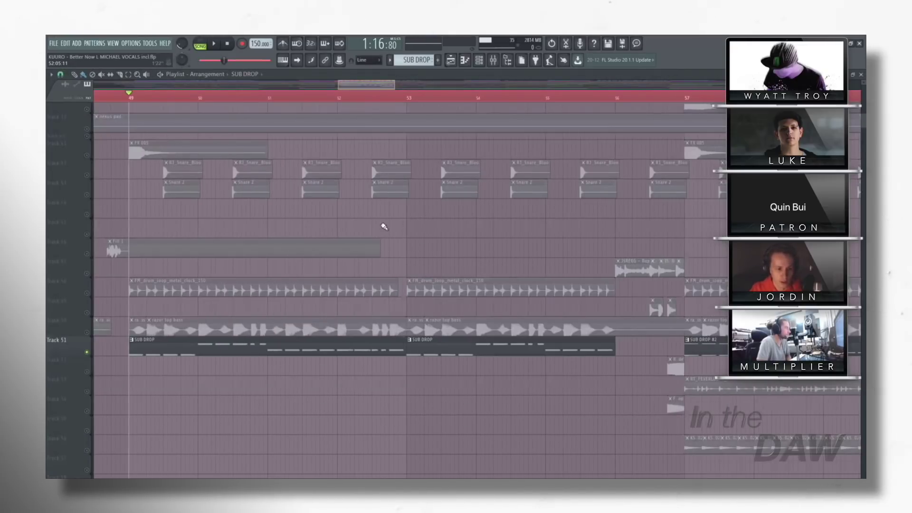
ctrl+scroll(401, 222, up, 3)
scroll(309, 223, up, 2)
scroll(232, 228, down, 2)
scroll(233, 228, up, 3)
scroll(230, 226, down, 3)
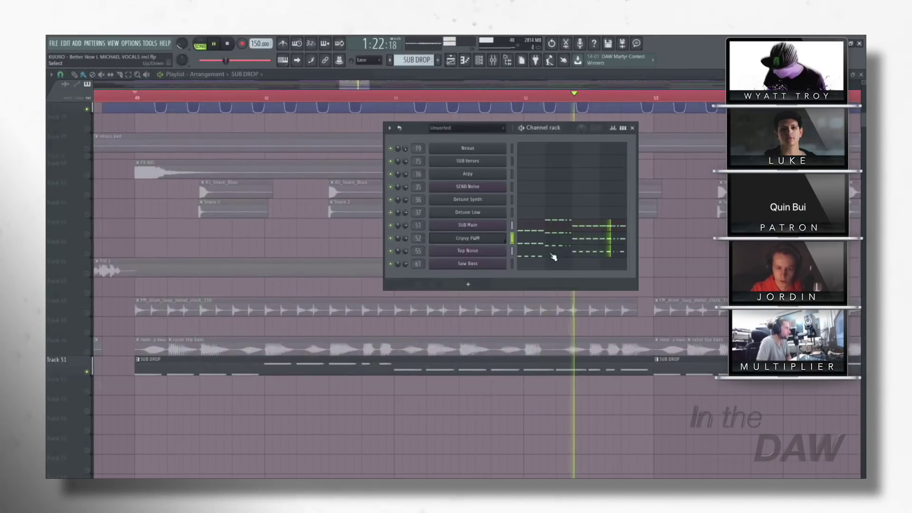
key(space)
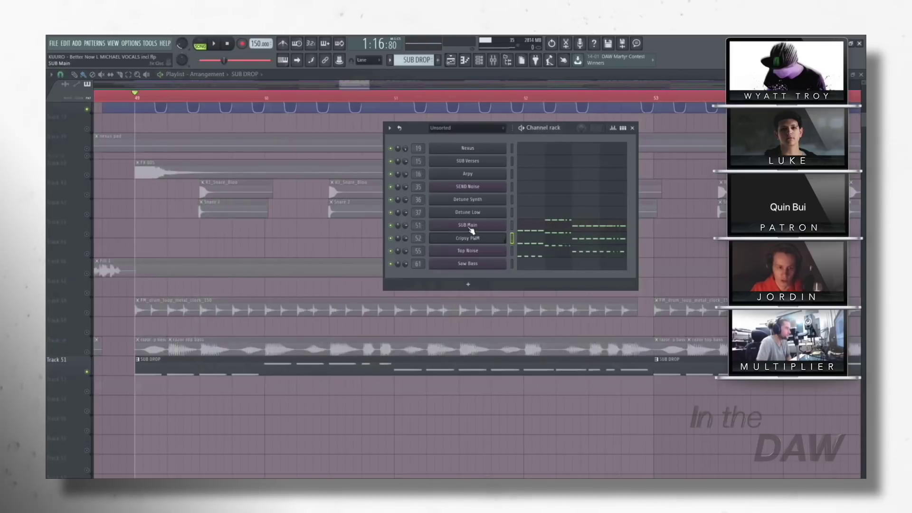
Step: Mute the Cripsy PWM and Top Noise channels and play the SUB Main layer from bar 49
click(390, 238)
click(391, 251)
key(space)
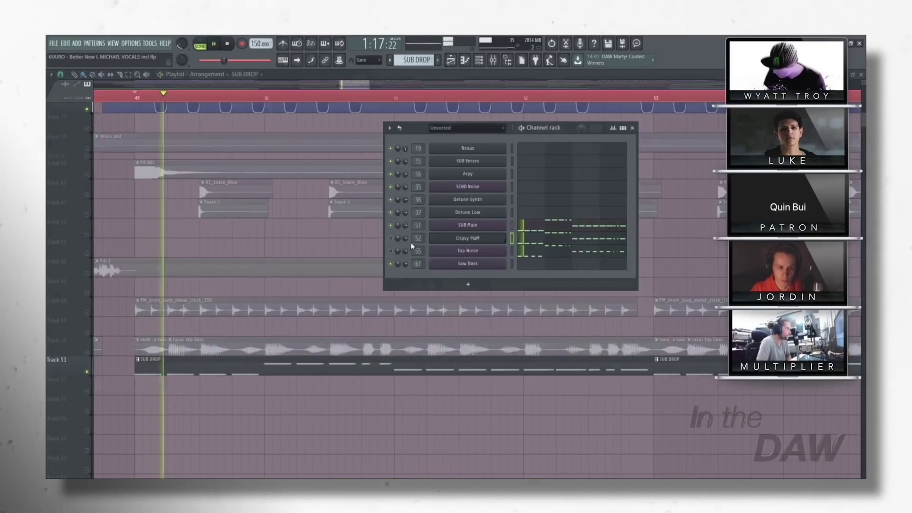
Step: Mute SUB Main, enable Top Noise and play that layer alone with its channel settings open
click(390, 226)
key(space)
click(391, 251)
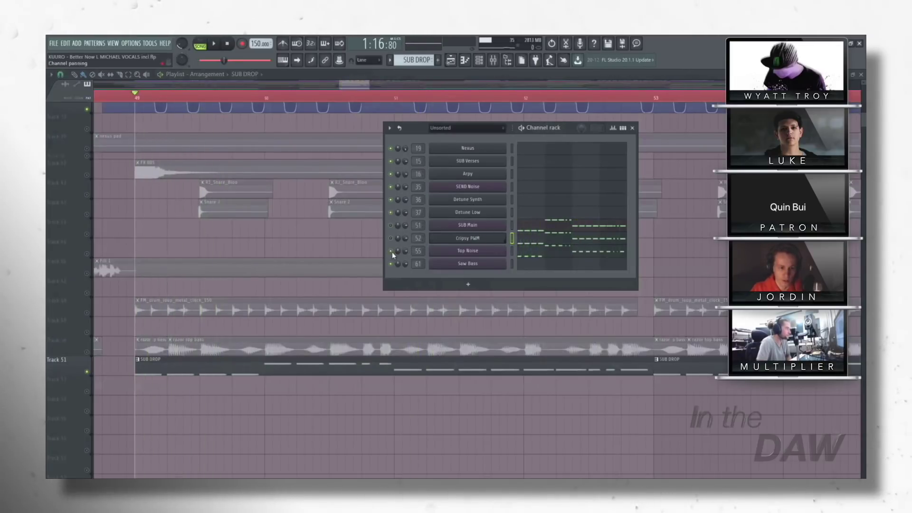
click(490, 253)
key(space)
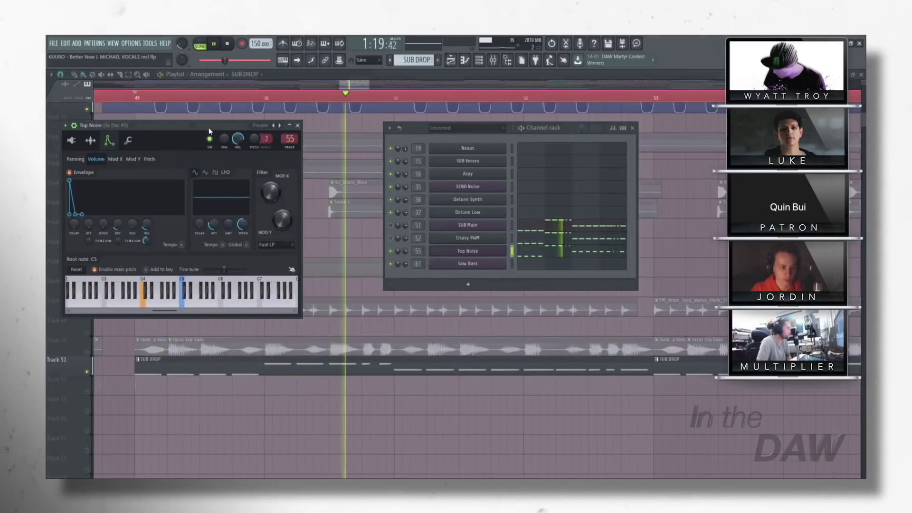
key(space)
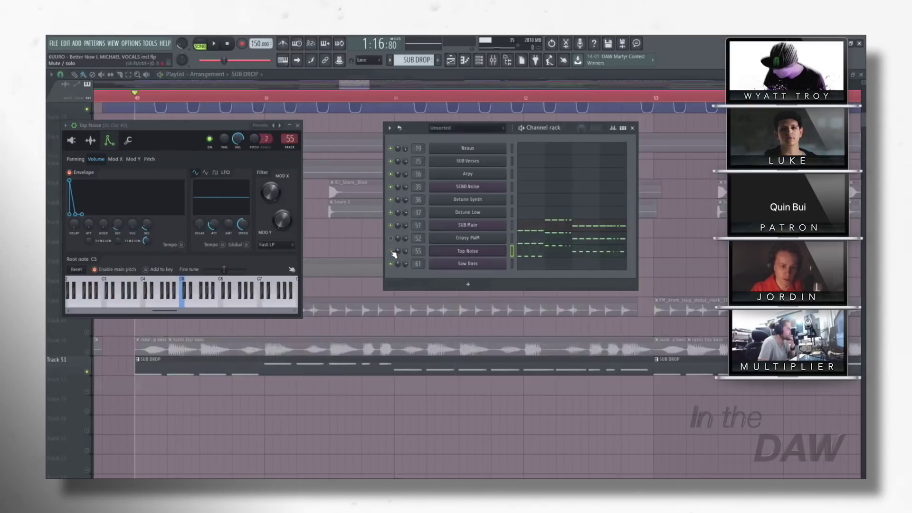
Step: Open the Cripsy PWM channel's Reaktor Razor patch, play it from bar 49 and return to the playlist
click(468, 238)
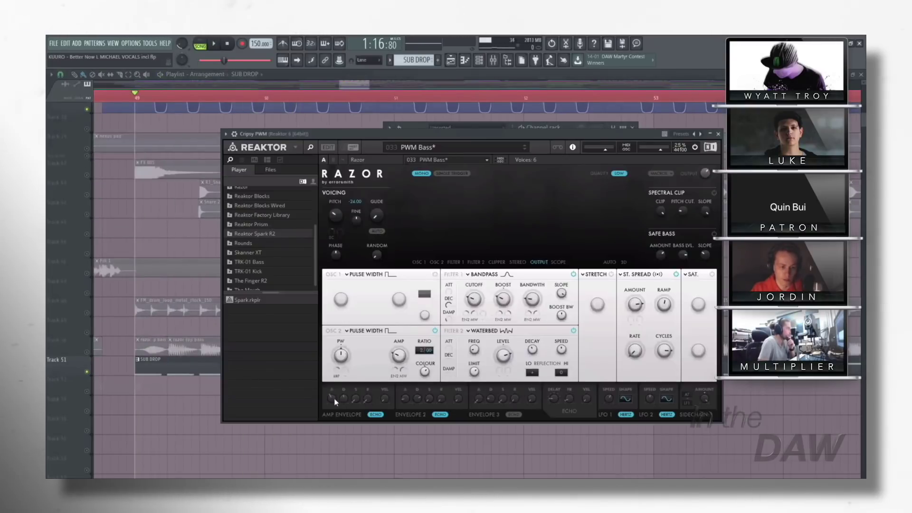
drag(342, 133, 333, 148)
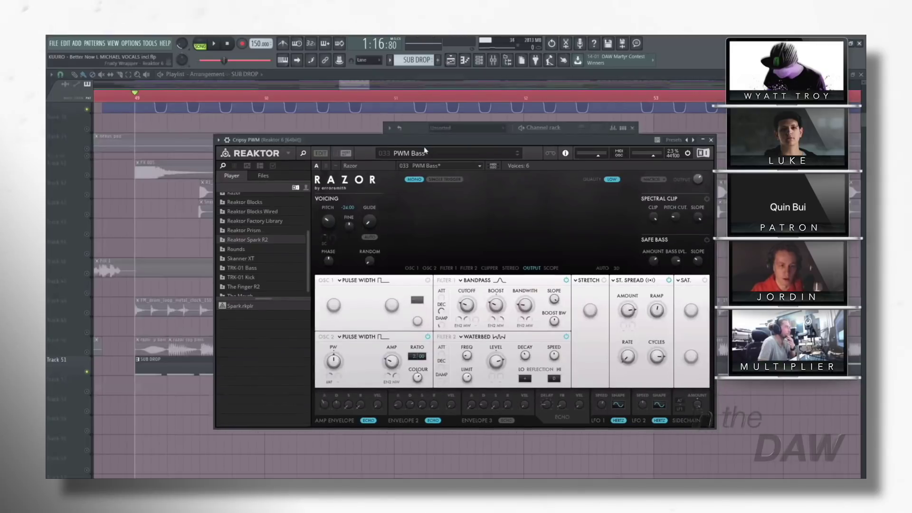
click(418, 127)
click(361, 147)
key(space)
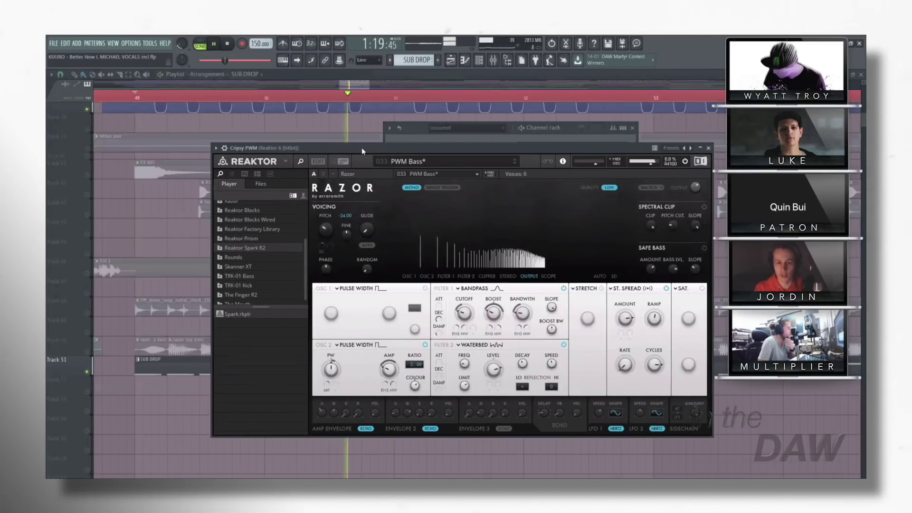
key(space)
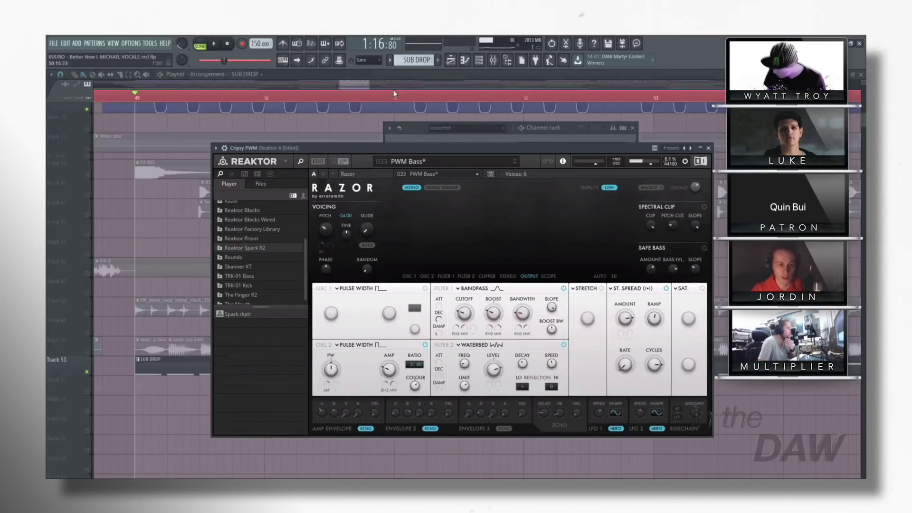
click(357, 87)
Step: Open the Cripsy PWM notes of the SUB DROP pattern in the piano roll, look them over and return to the channel rack
scroll(297, 245, up, 4)
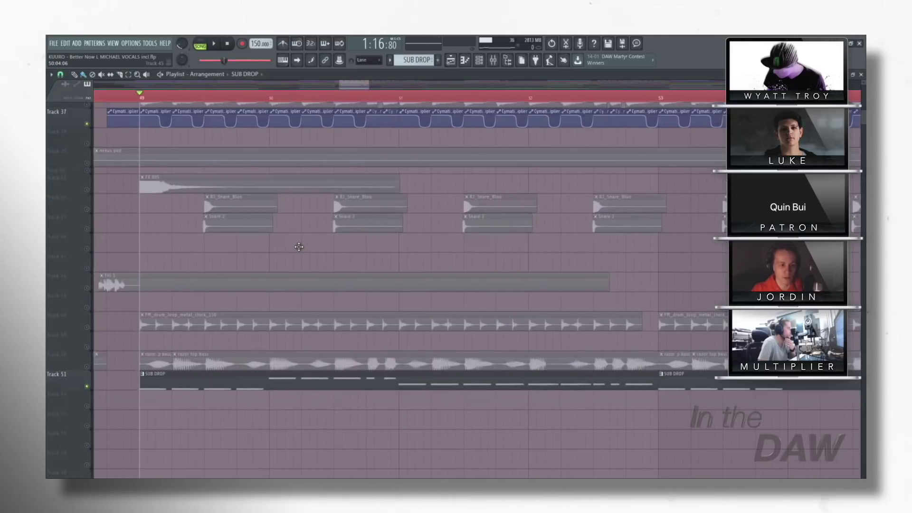
scroll(299, 247, up, 2)
scroll(380, 246, down, 4)
double_click(465, 246)
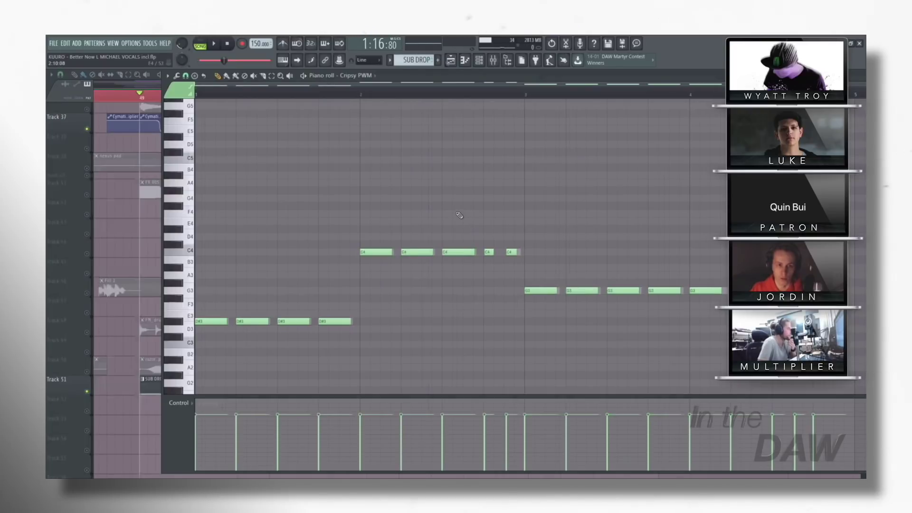
key(F7)
key(F6)
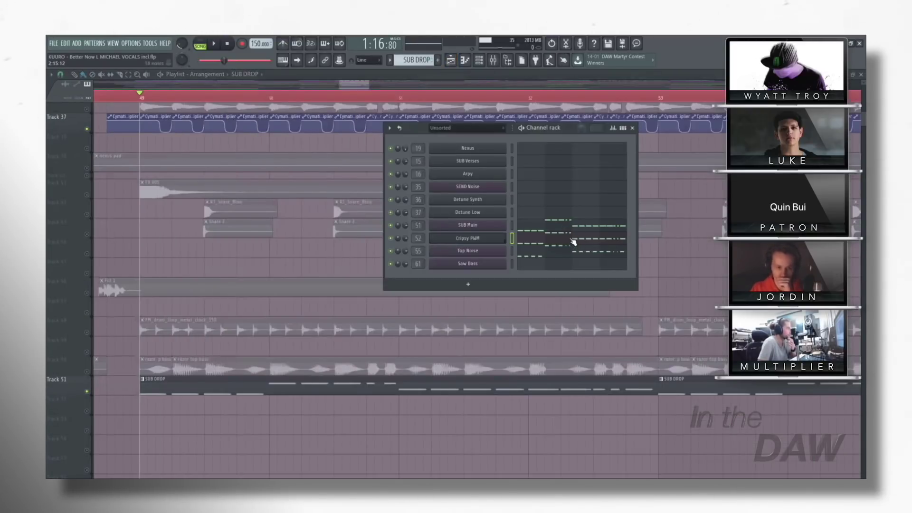
Step: Examine the two short C4 notes just before bar 3 in the Cripsy PWM piano roll, then close it
click(573, 241)
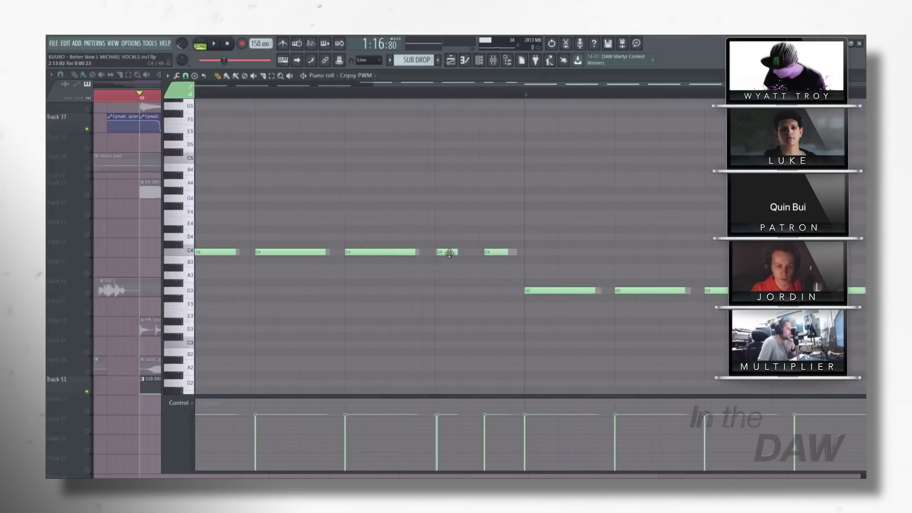
scroll(456, 254, up, 2)
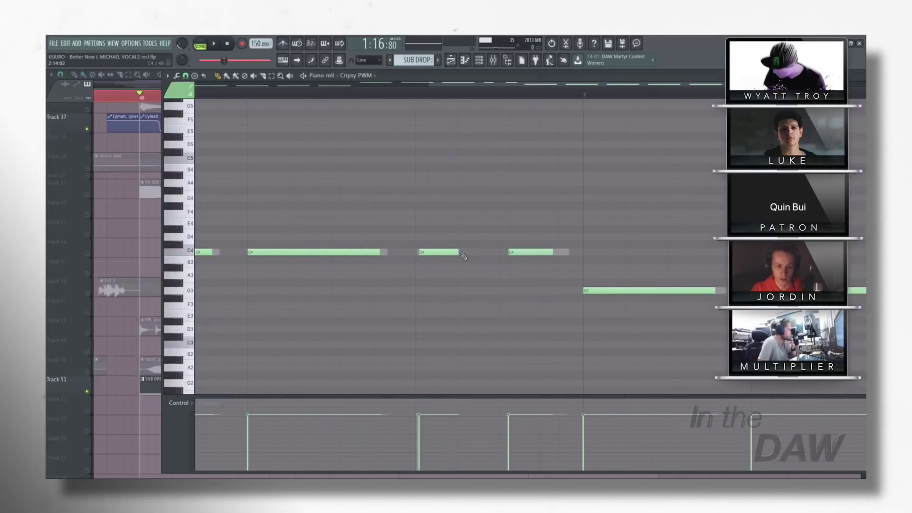
scroll(464, 256, down, 2)
key(F7)
key(F6)
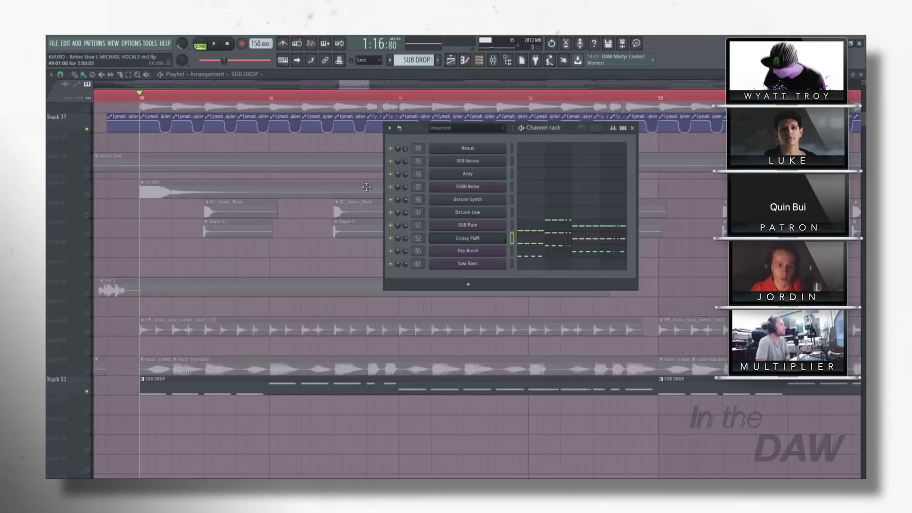
Step: Check the pattern and song playback modes, then look over the chord loop and its volume automation at bar 49
click(201, 44)
click(201, 44)
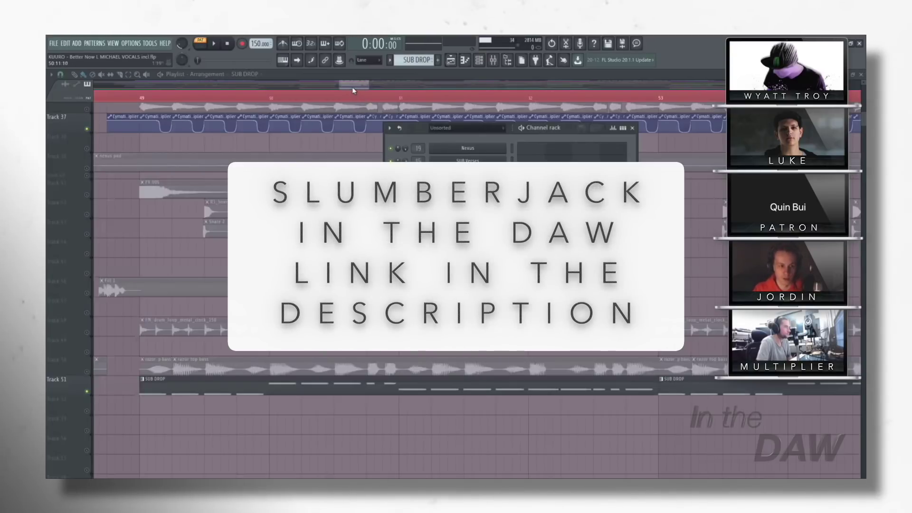
click(354, 86)
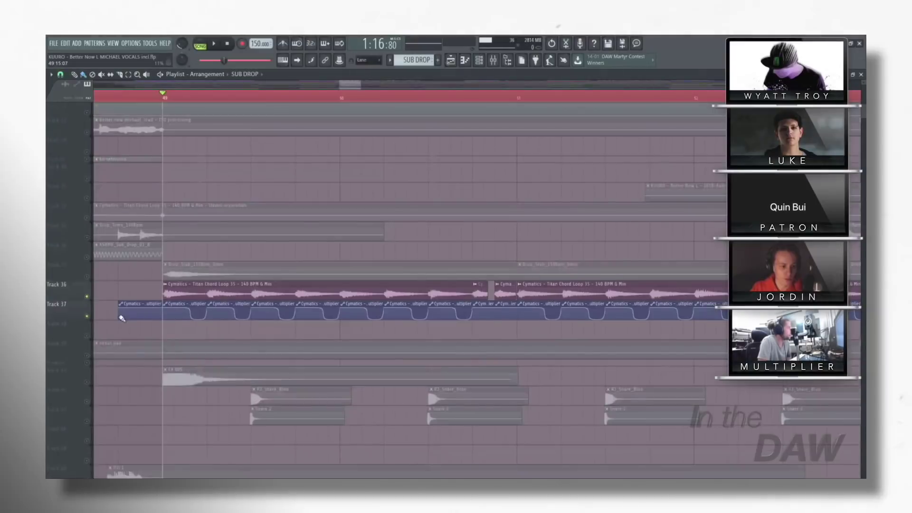
scroll(94, 312, up, 1)
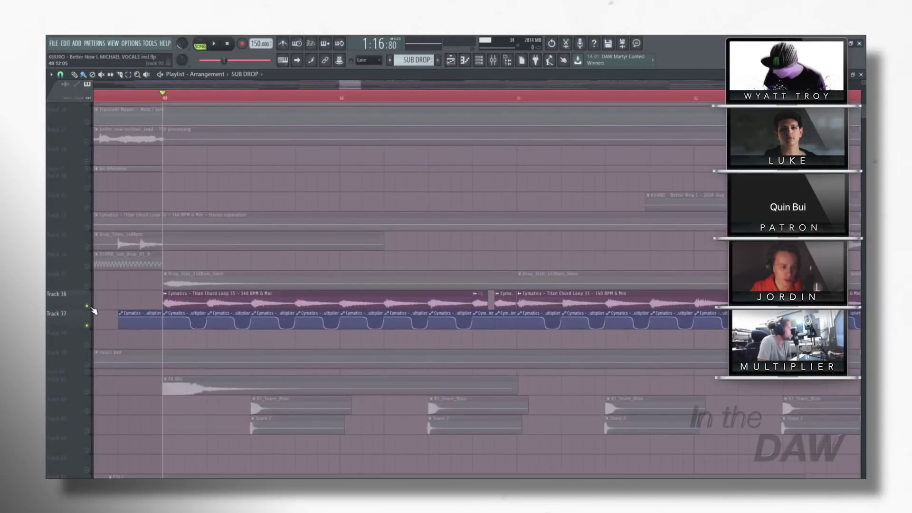
Step: Open the mixer and inspect the Soundtoys Decapitator settings on the bass's mixer track 52
key(F9)
key(space)
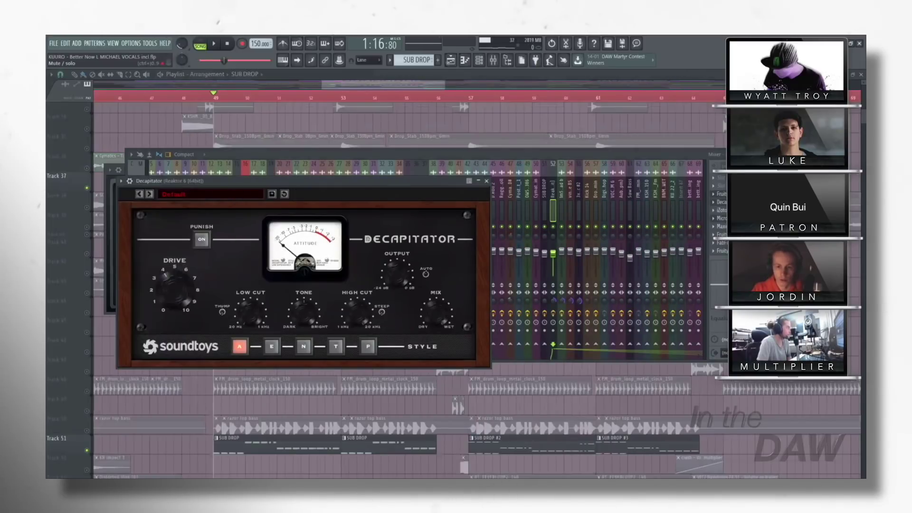
drag(313, 184, 360, 189)
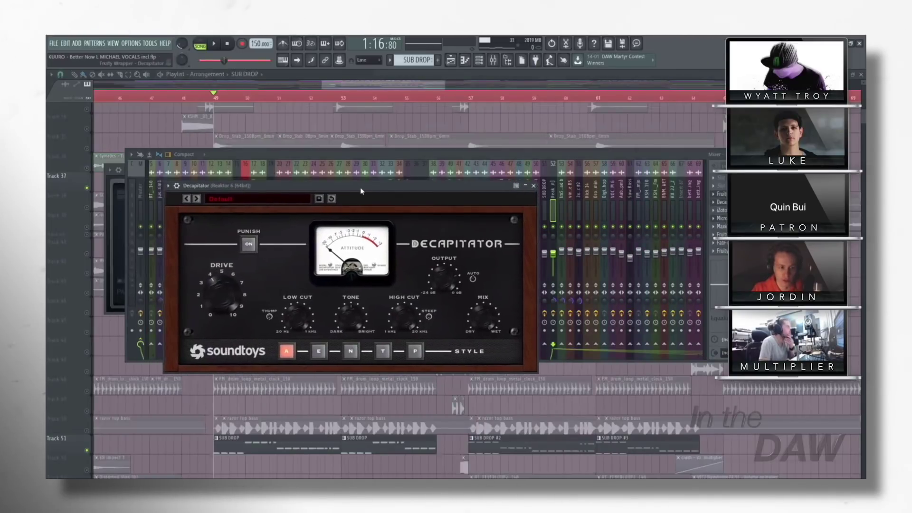
drag(417, 193, 428, 179)
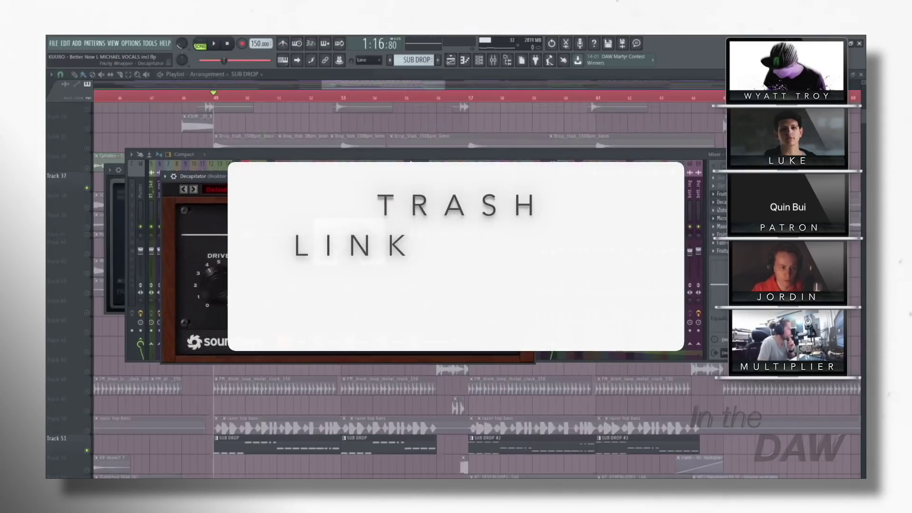
Step: Bring the mixer forward and open iZotope Trash 2 from track 52's effect chain
click(406, 158)
click(718, 210)
click(719, 210)
click(719, 210)
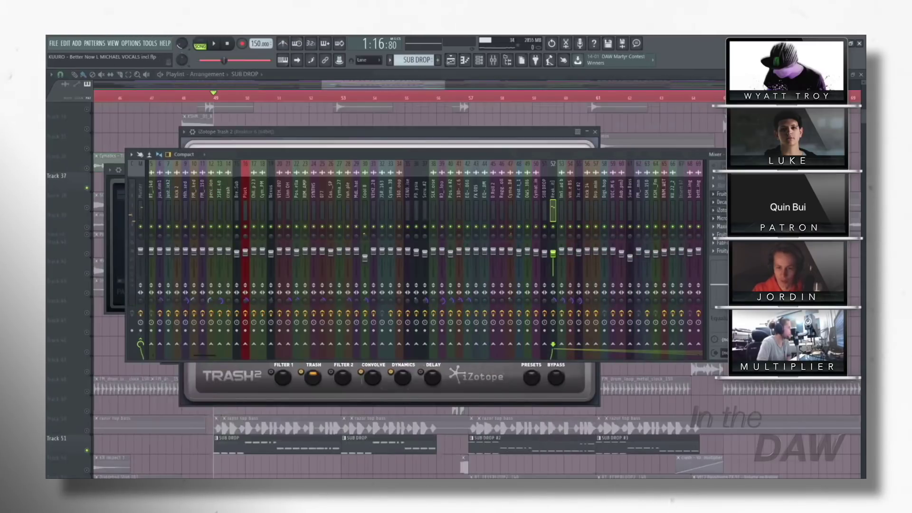
Step: Play the bass layer twice from bar 49 while checking mixer track 52's effects
key(space)
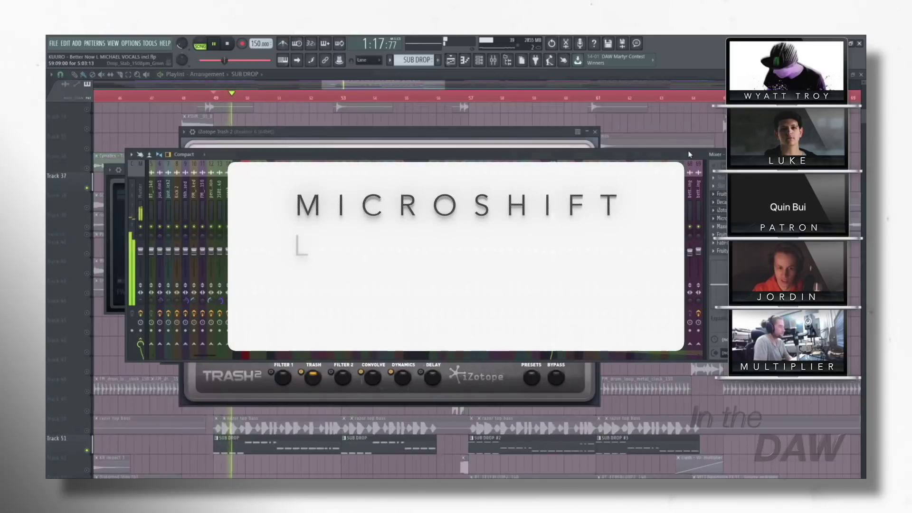
key(space)
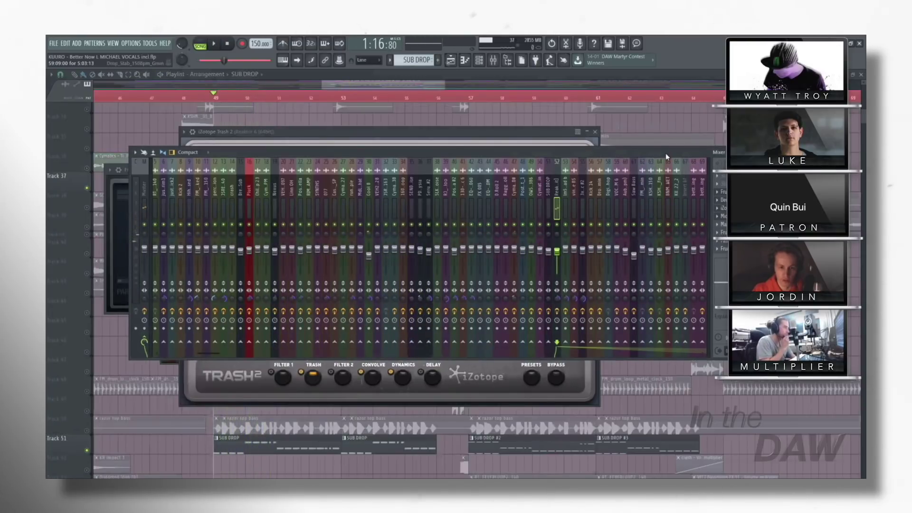
key(space)
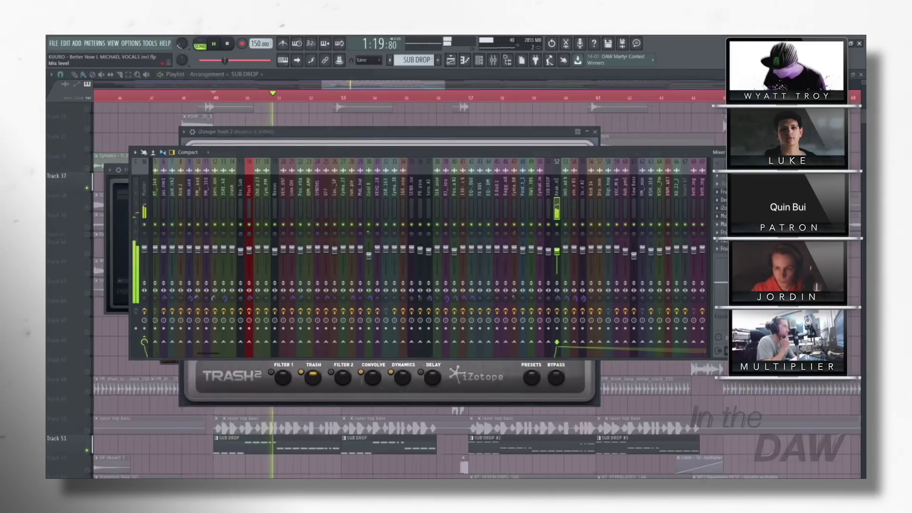
key(space)
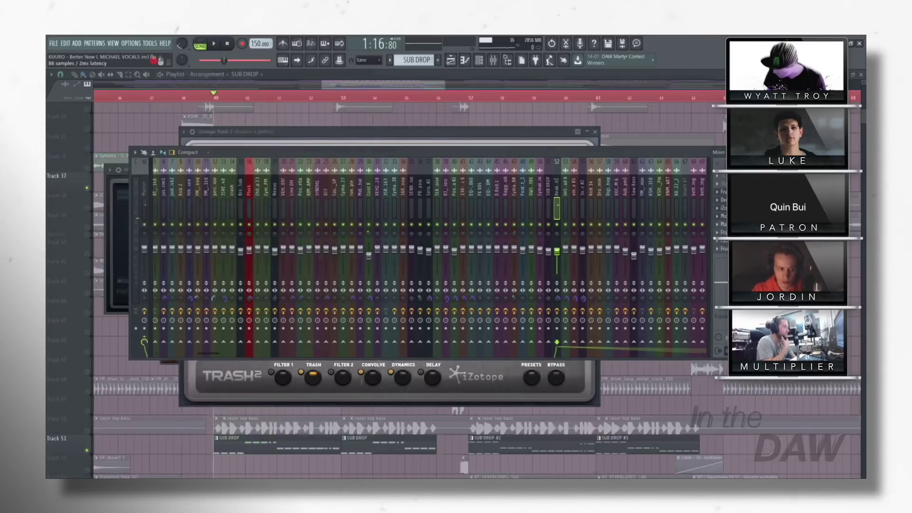
Step: Play the bass layer from bar 49, then open the SUB Main channel from the channel rack
key(space)
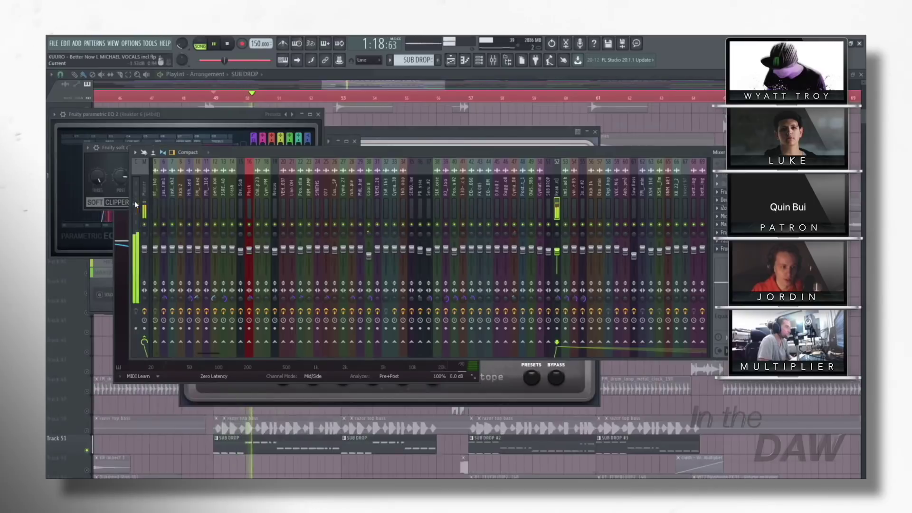
key(space)
key(F6)
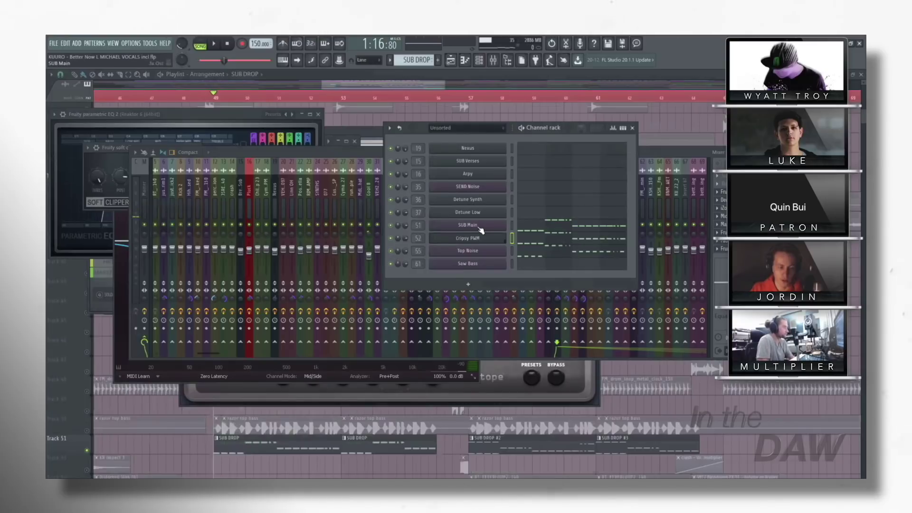
click(480, 227)
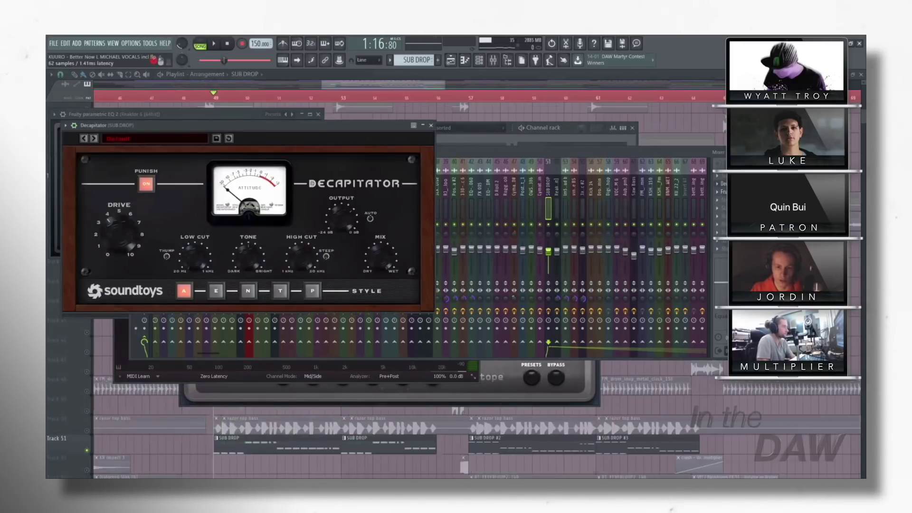
Step: Inspect Decapitator and Fruity Parametric EQ 2 on the SUB DROP mixer track, arranging their windows so the EQ curve is in front
click(716, 183)
click(715, 183)
click(713, 201)
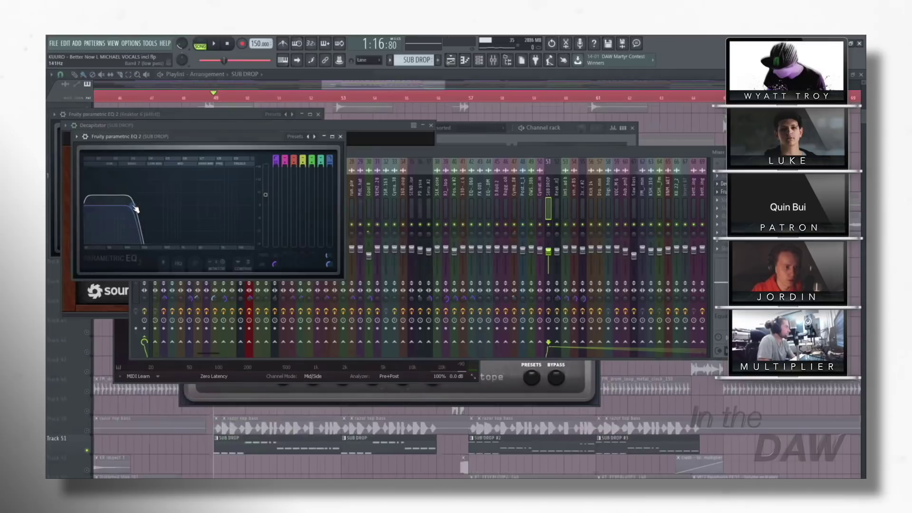
click(344, 141)
drag(207, 125, 422, 144)
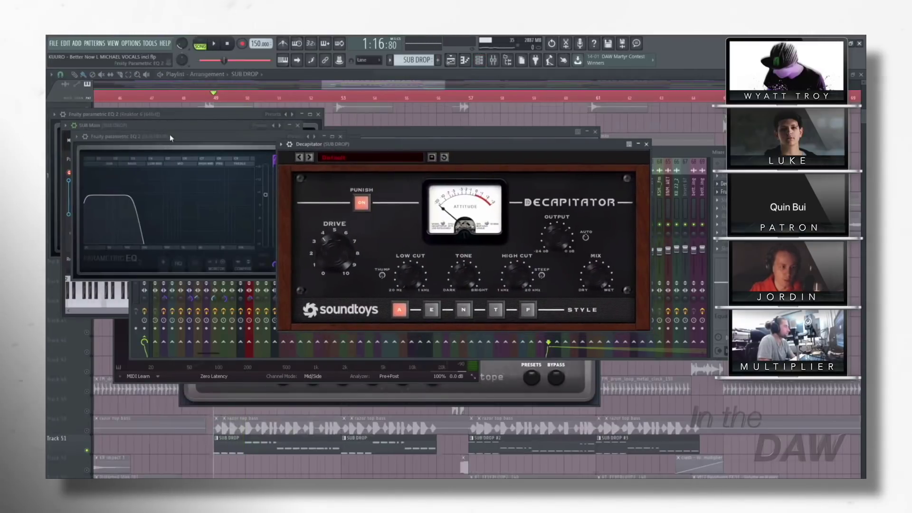
click(205, 136)
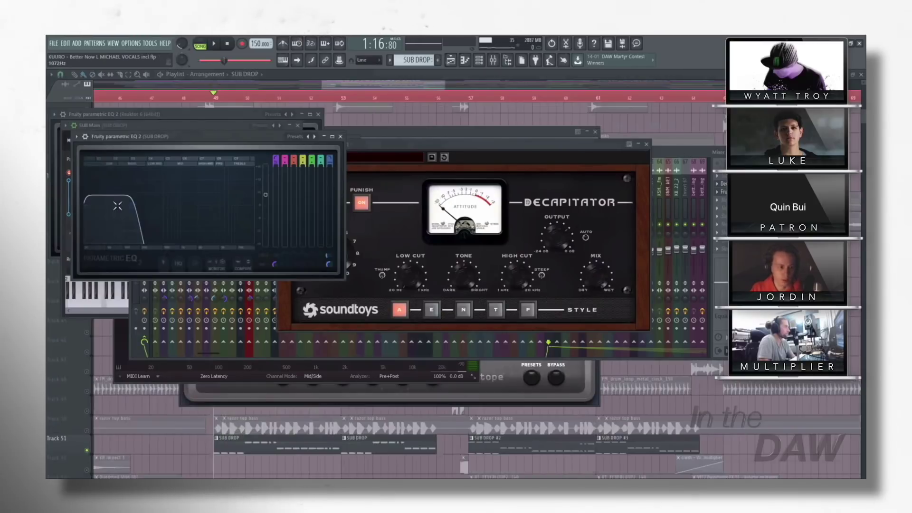
Step: Play from bar 49 while opening the Top Noise channel and examining its 3x Osc oscillator settings
key(F6)
key(space)
click(487, 252)
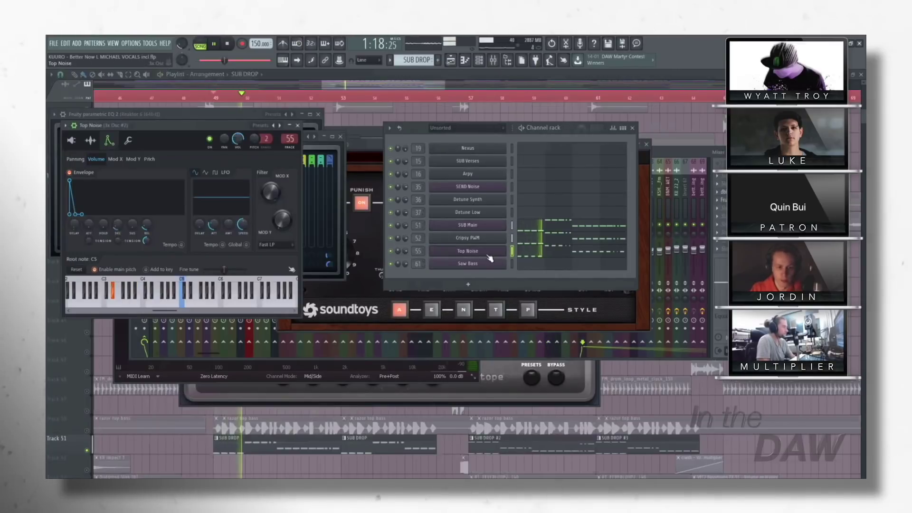
click(71, 140)
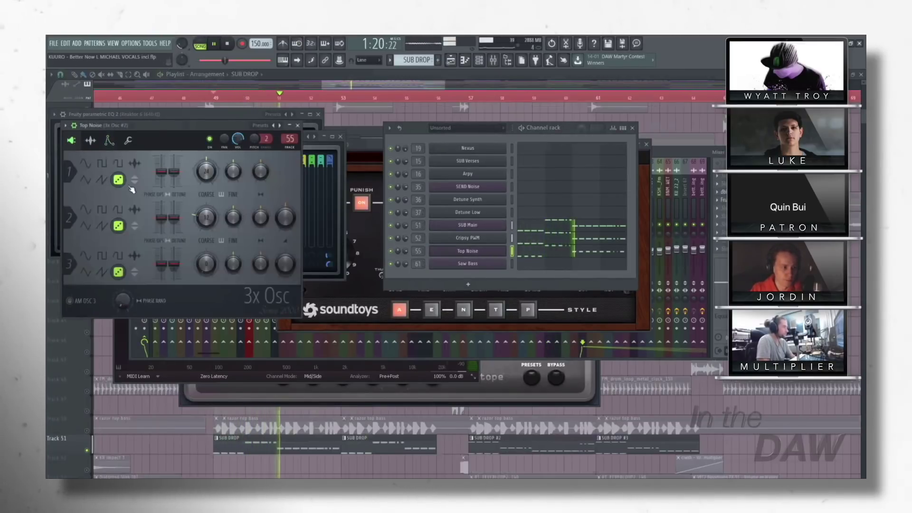
key(space)
drag(200, 126, 225, 135)
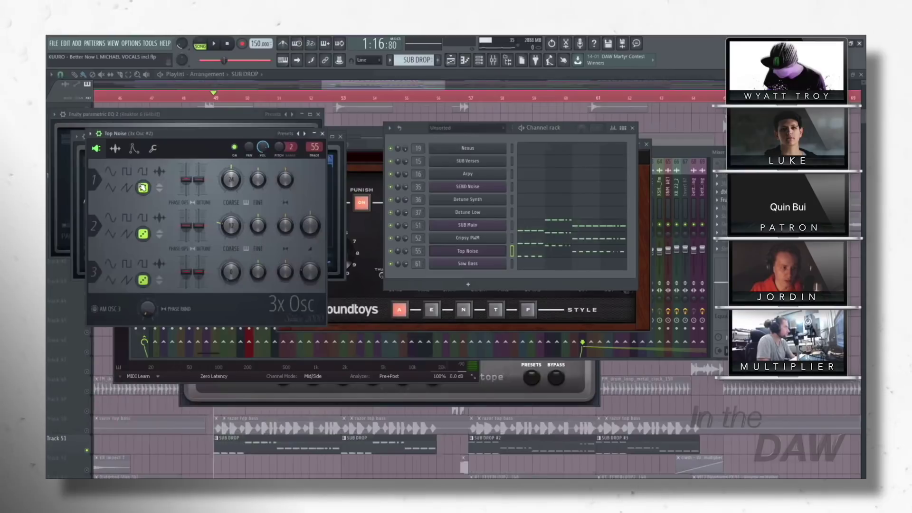
Step: Open Fruity Parametric EQ 2 and dblue Glitch from Top Noise's effect chain, then play from bar 49
click(735, 200)
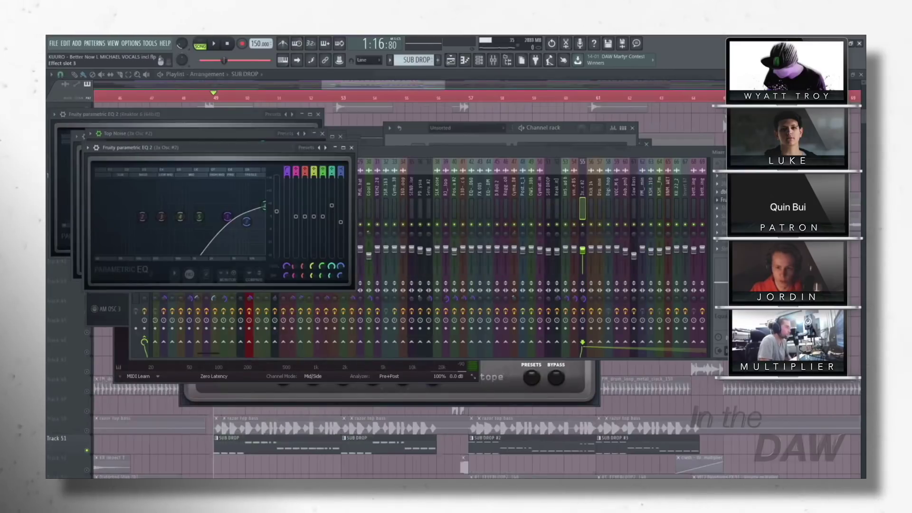
click(732, 191)
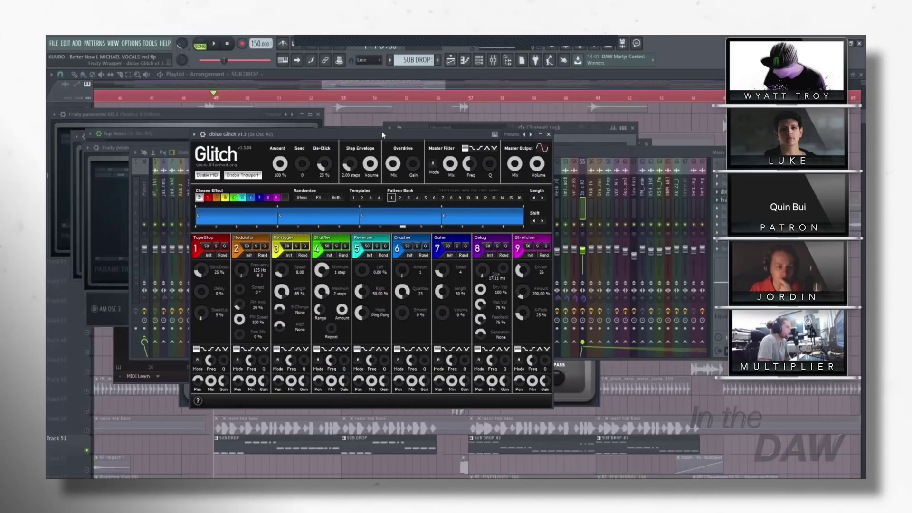
drag(382, 134, 389, 134)
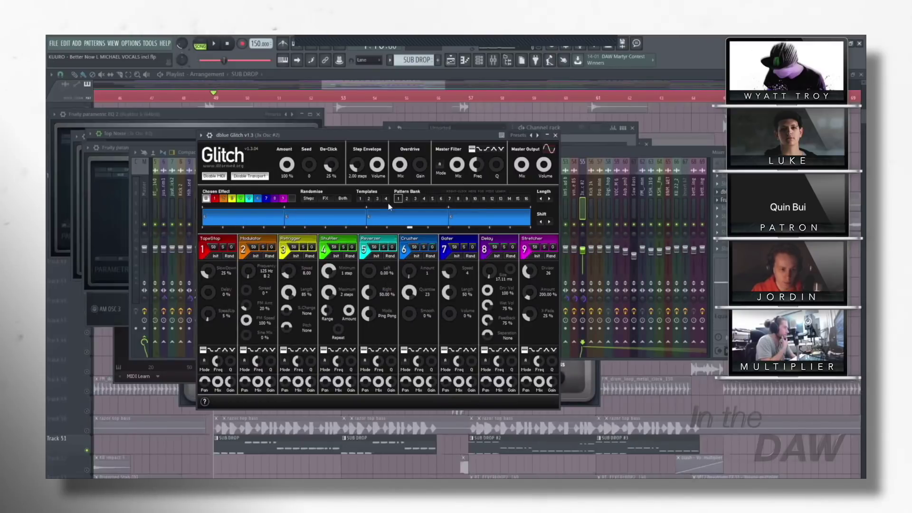
key(space)
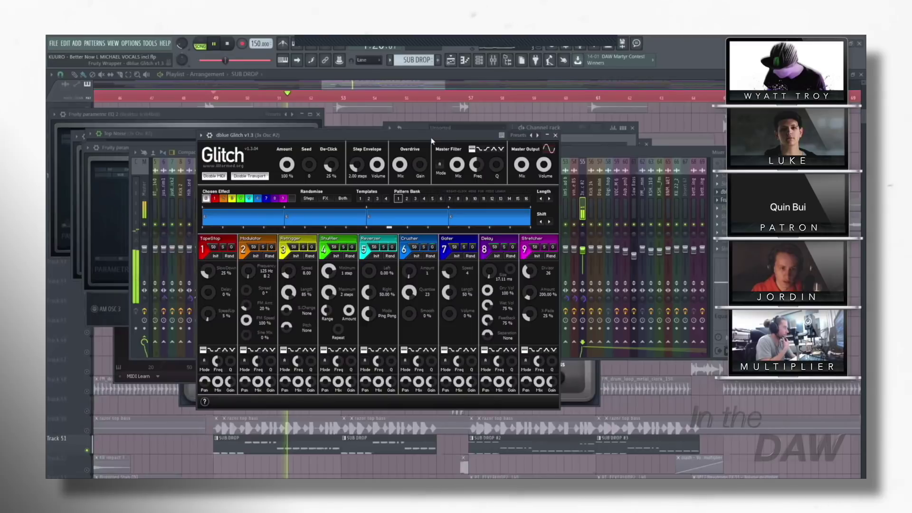
key(space)
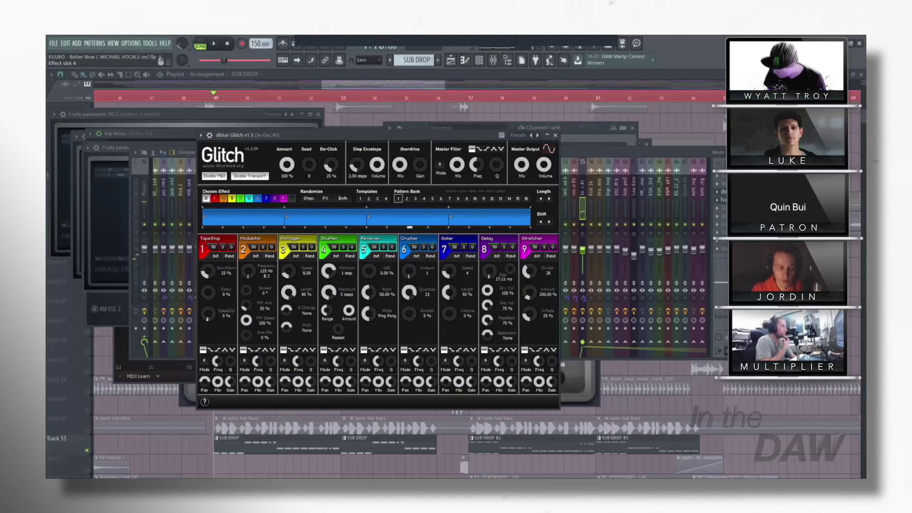
Step: Close the open plugin windows and move the playback position to bar 57, at the drop's second half
key(F12)
scroll(498, 317, down, 10)
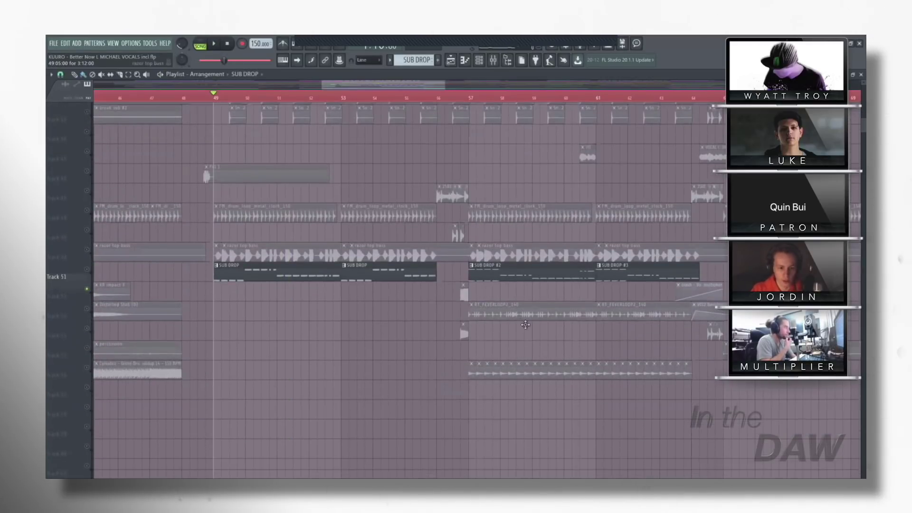
scroll(497, 318, up, 6)
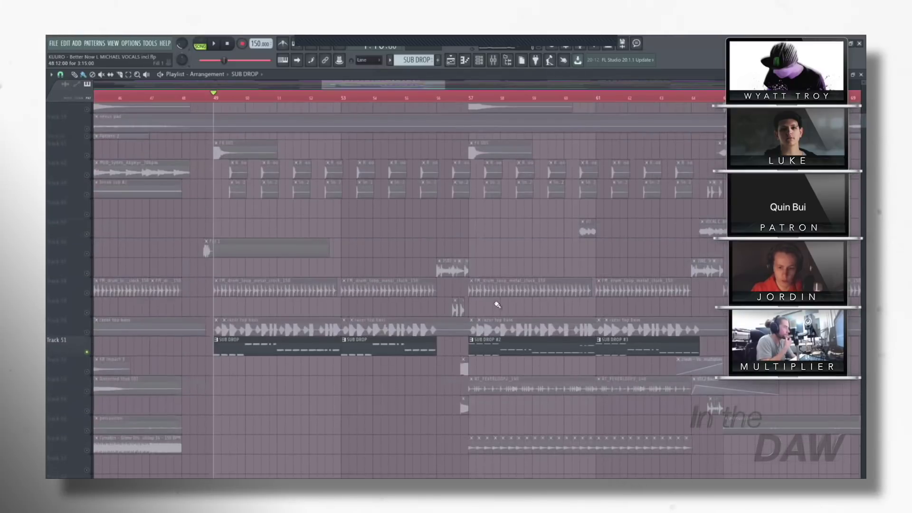
scroll(407, 291, up, 3)
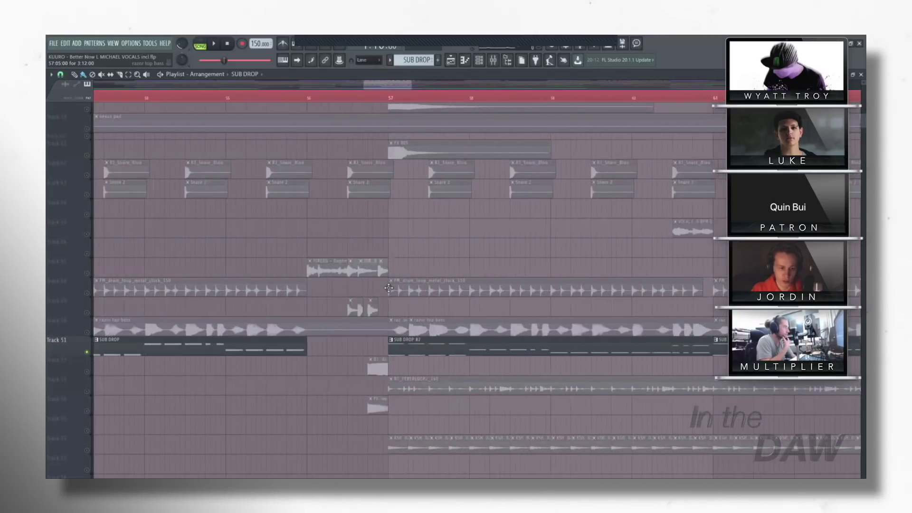
scroll(382, 99, down, 1)
scroll(318, 99, down, 3)
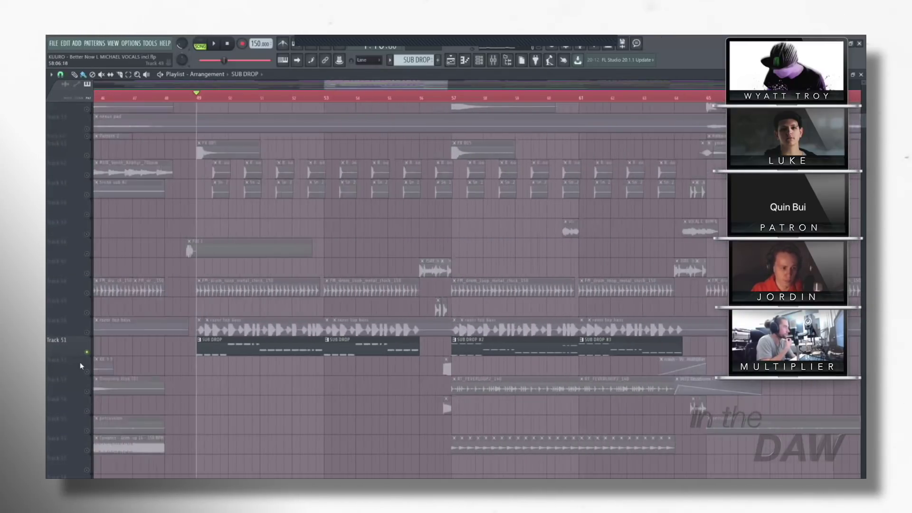
click(454, 98)
scroll(506, 143, up, 3)
Step: Open the SUB DROP #2 pattern and inspect the Cripsy PWM channel's notes in the piano roll, then return to the playlist
double_click(461, 339)
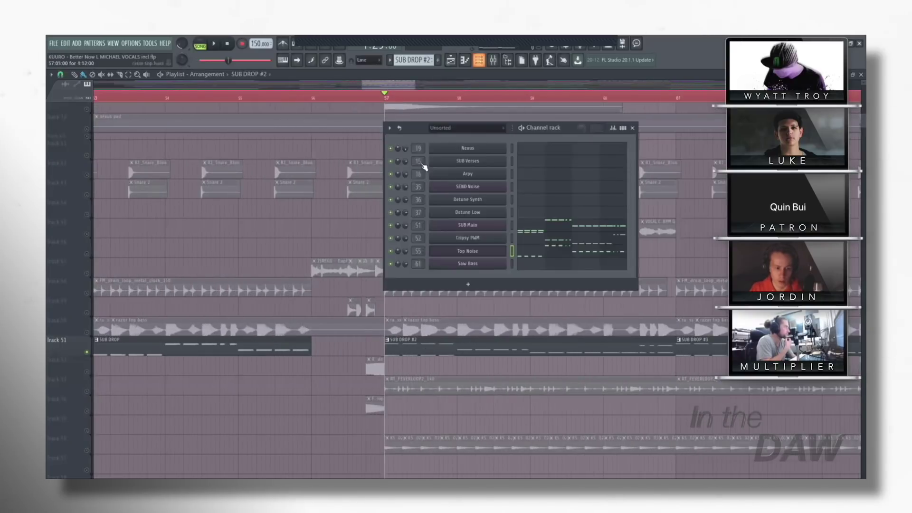
click(547, 246)
scroll(643, 248, up, 5)
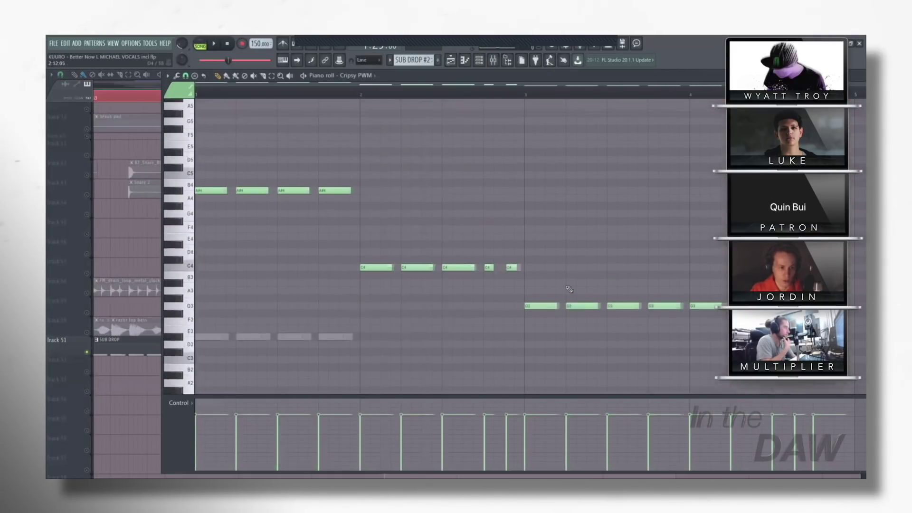
key(F6)
key(F5)
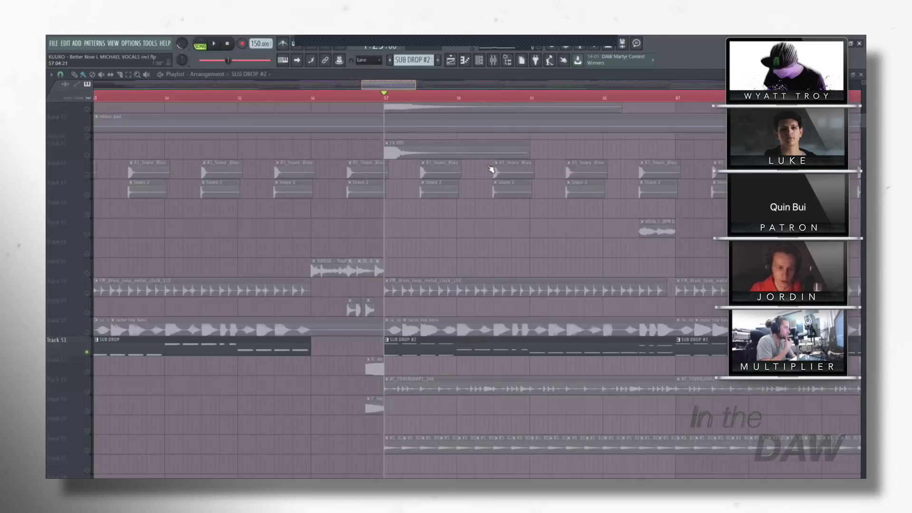
key(F6)
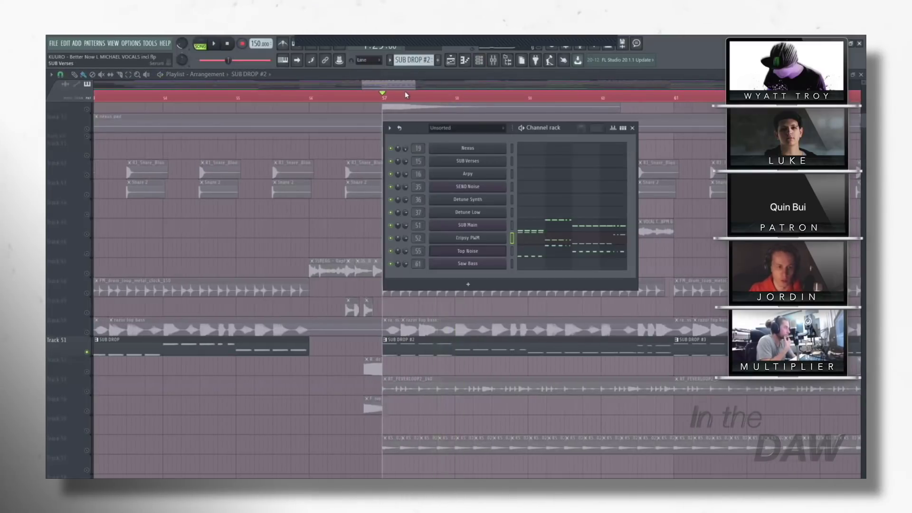
key(F6)
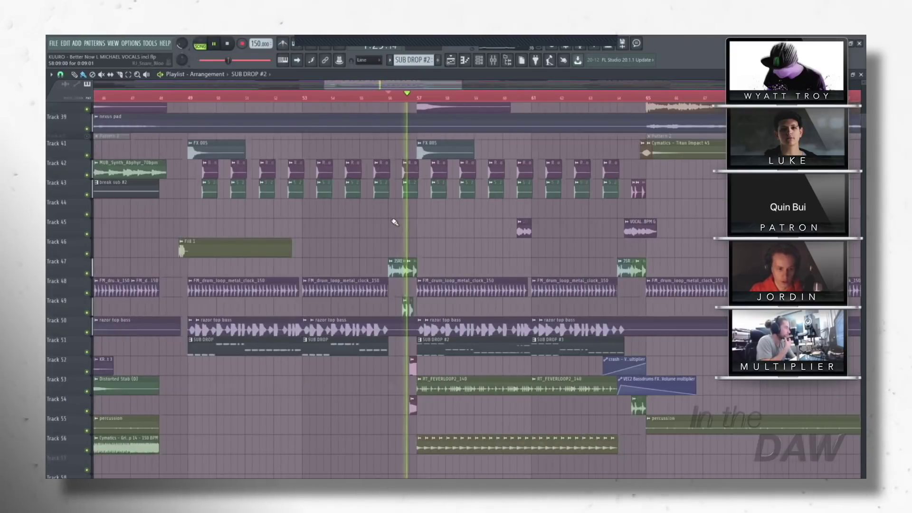
Step: Play the full arrangement through the transition into the second half of the drop at bar 57
scroll(397, 222, up, 3)
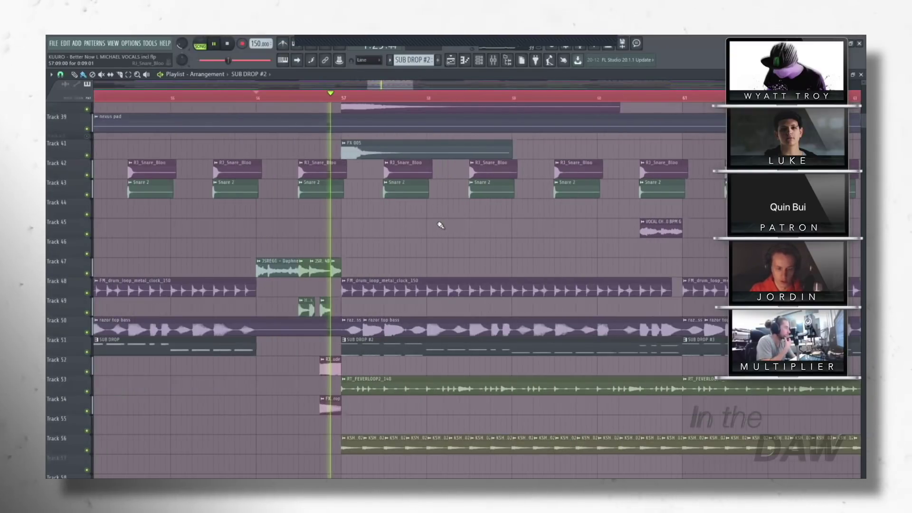
scroll(463, 257, up, 1)
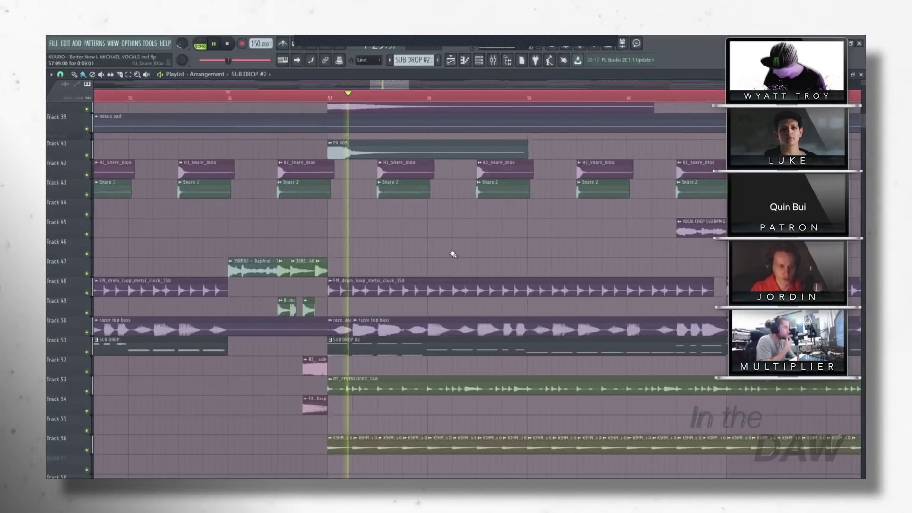
key(space)
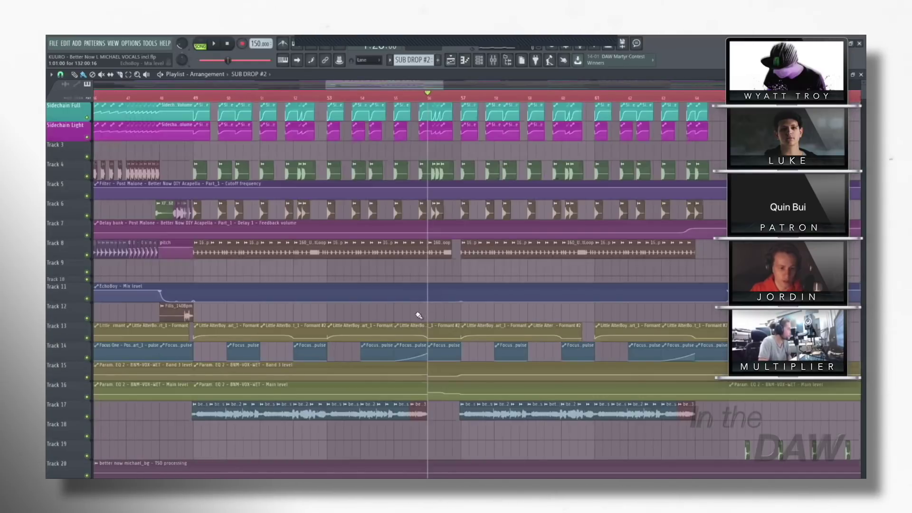
Step: Solo the vocal chops on playlist track 17 and play them from bar 49
scroll(91, 243, down, 4)
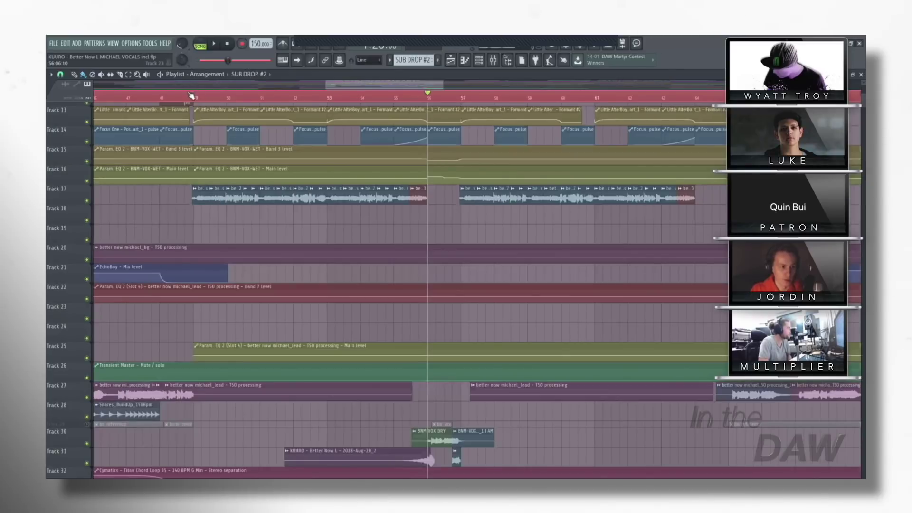
scroll(223, 167, up, 1)
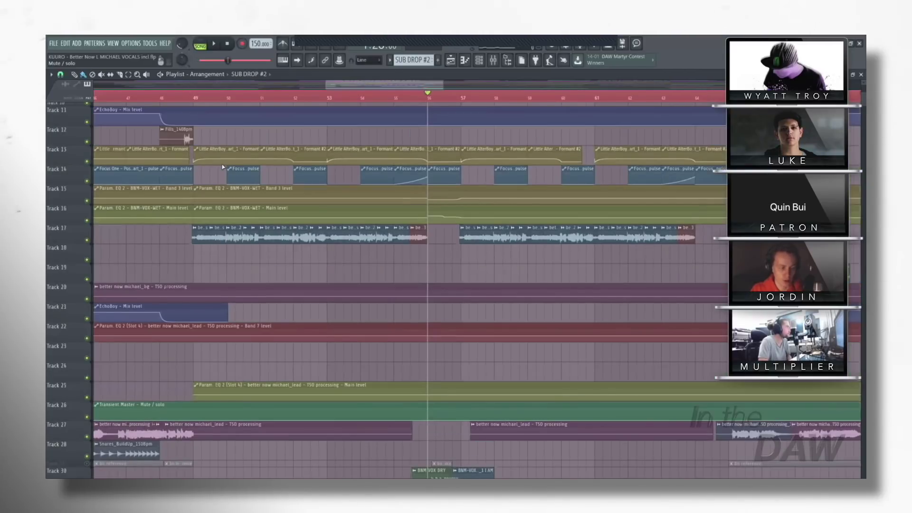
ctrl+click(87, 240)
click(192, 95)
key(space)
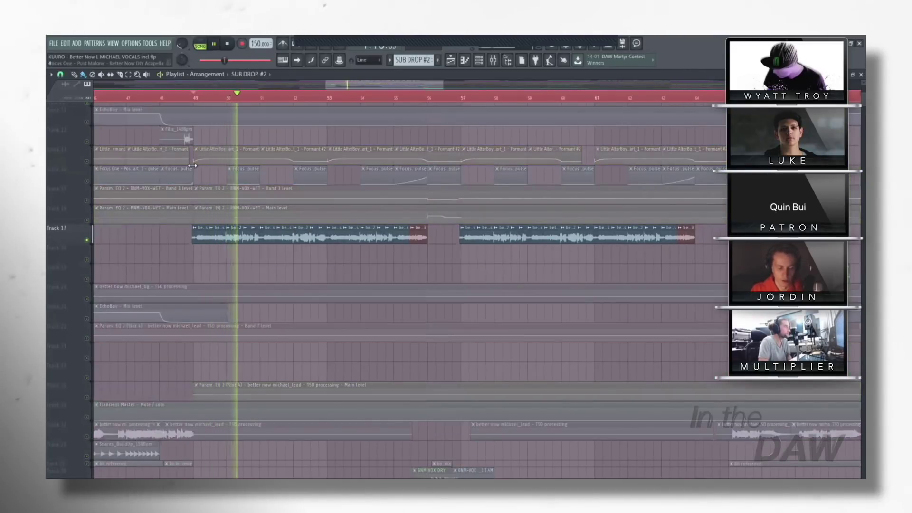
key(space)
Step: Open the mixer and set the feedback volume to 12% in the acapella track's Fruity delay bank
key(F9)
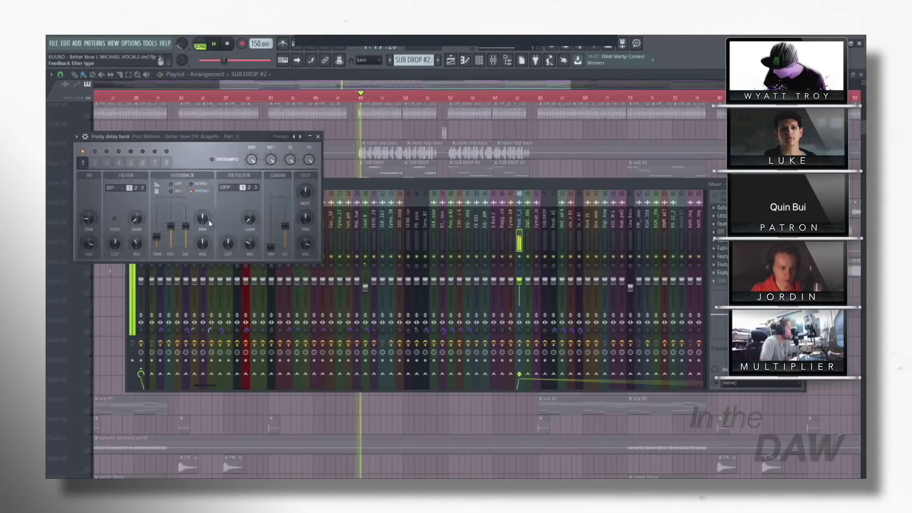
drag(207, 252, 205, 248)
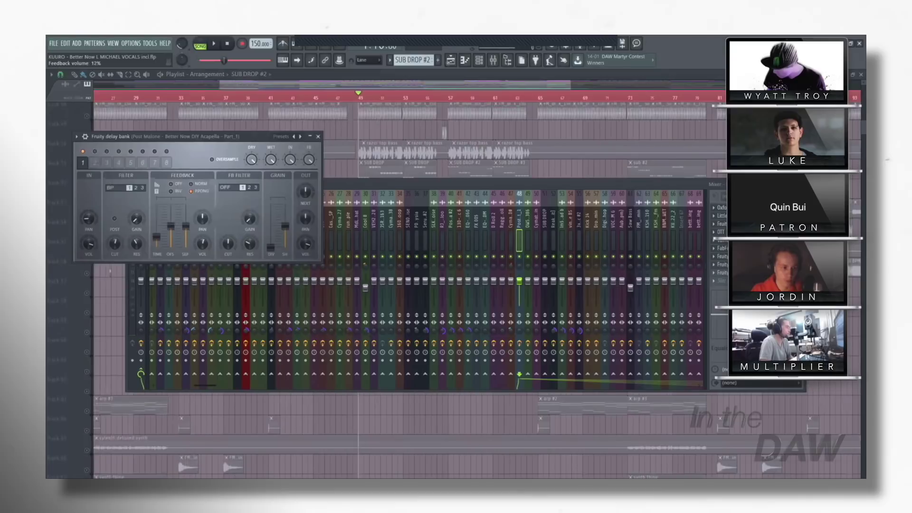
Step: Close the plugin and mixer windows and examine the "better now chops" clips on track 17 from bar 49 onward
key(F12)
scroll(321, 260, up, 5)
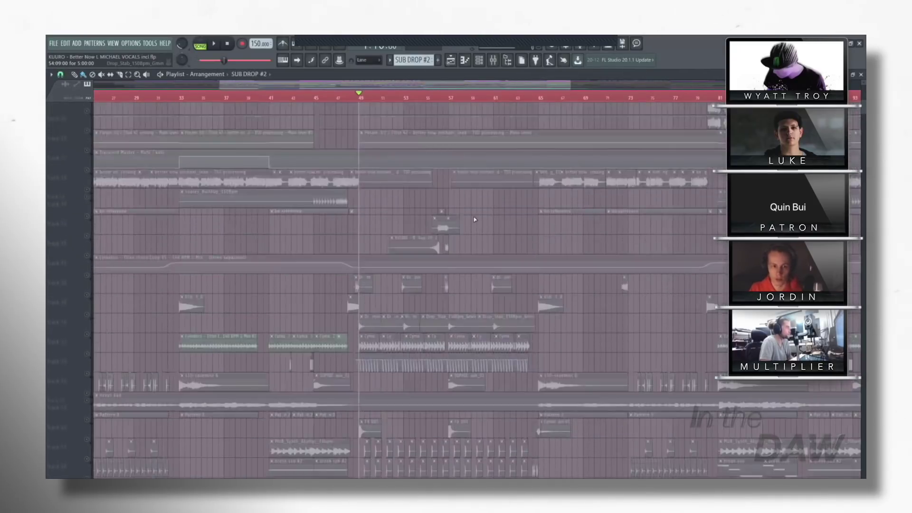
scroll(322, 260, down, 5)
scroll(230, 312, up, 5)
scroll(230, 311, down, 5)
scroll(231, 311, up, 4)
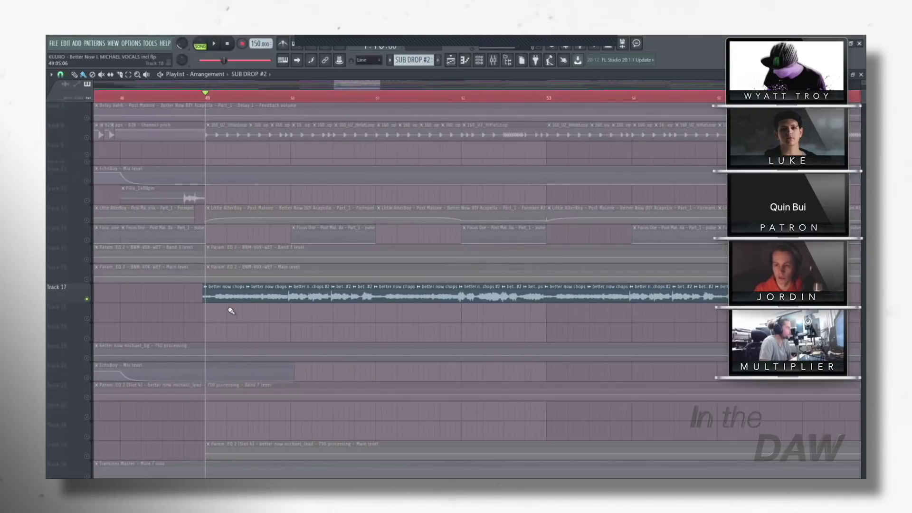
scroll(320, 79, down, 1)
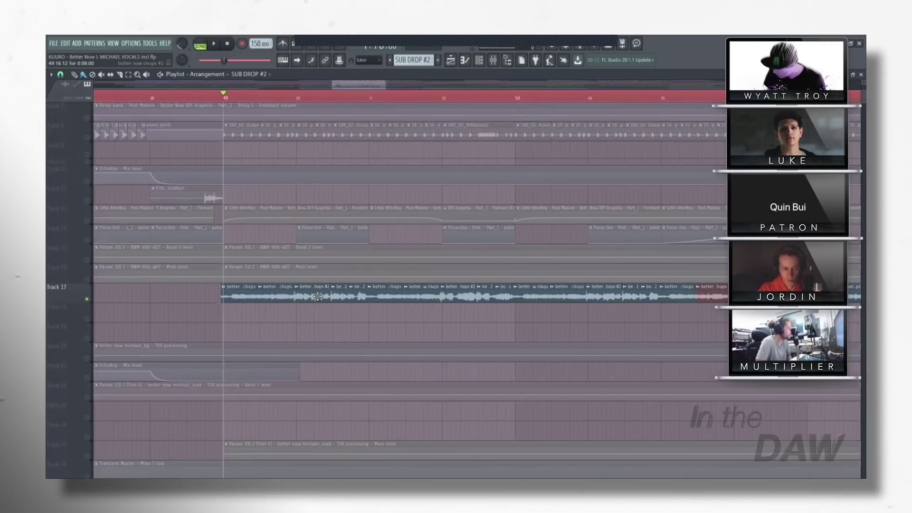
scroll(318, 296, down, 3)
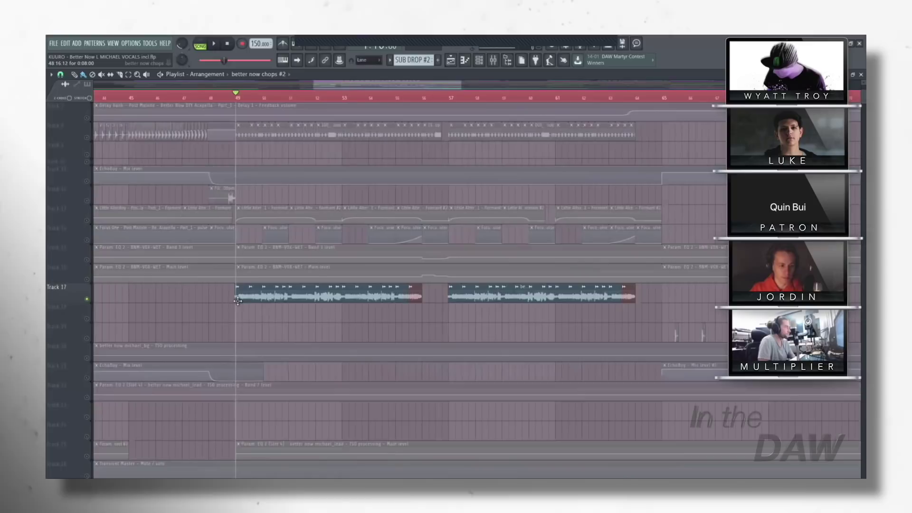
scroll(240, 300, up, 3)
scroll(242, 299, down, 8)
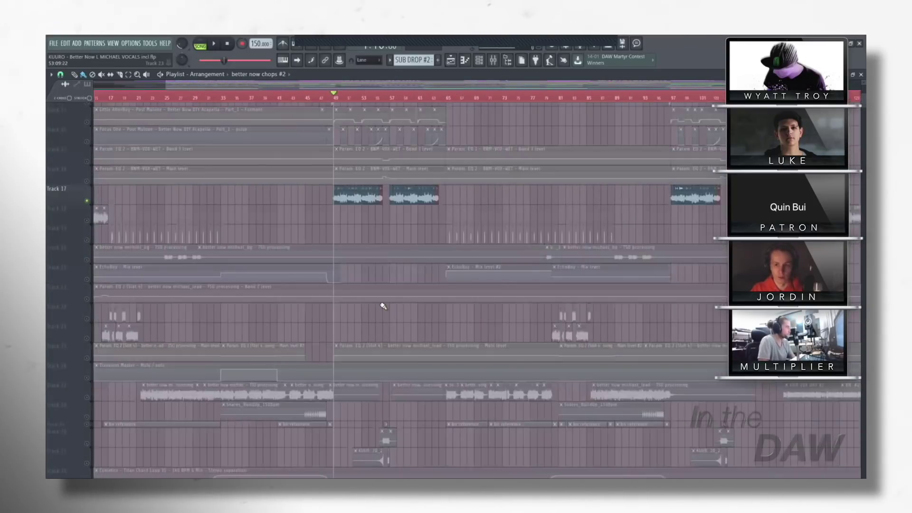
scroll(394, 309, up, 5)
scroll(400, 310, up, 4)
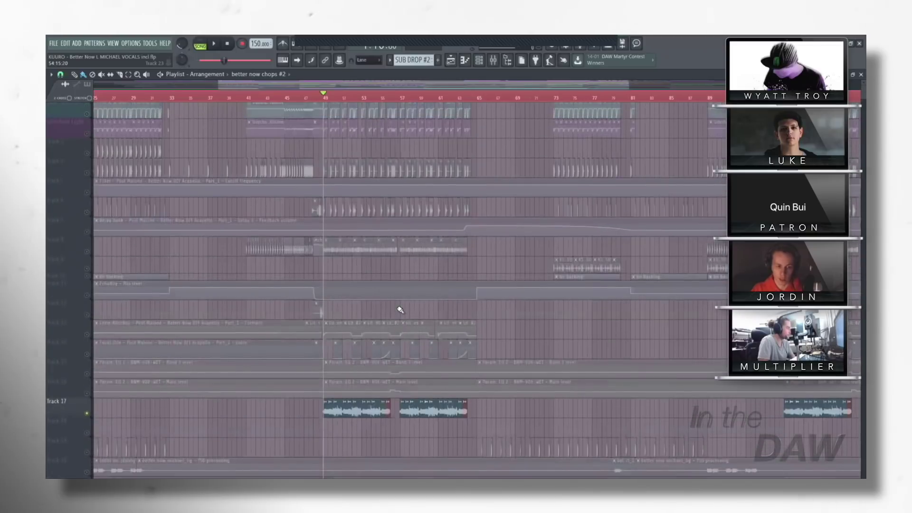
scroll(399, 311, down, 6)
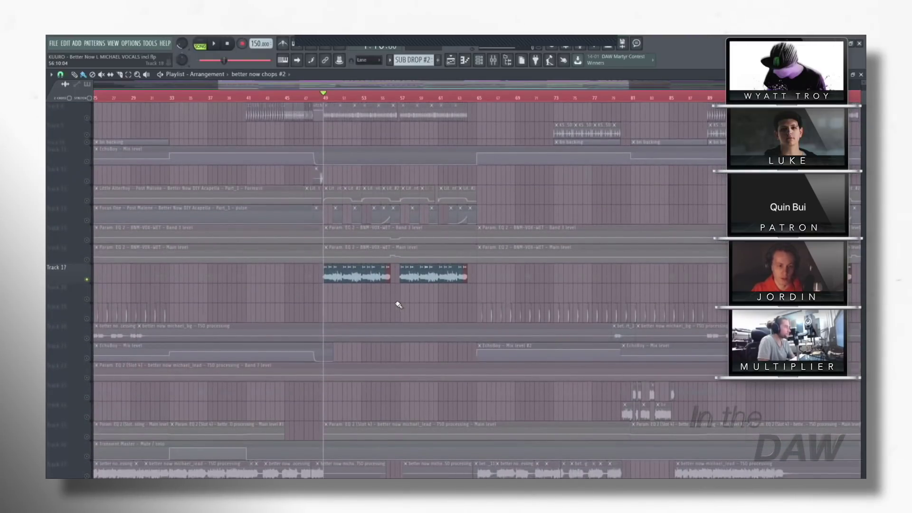
scroll(421, 306, up, 3)
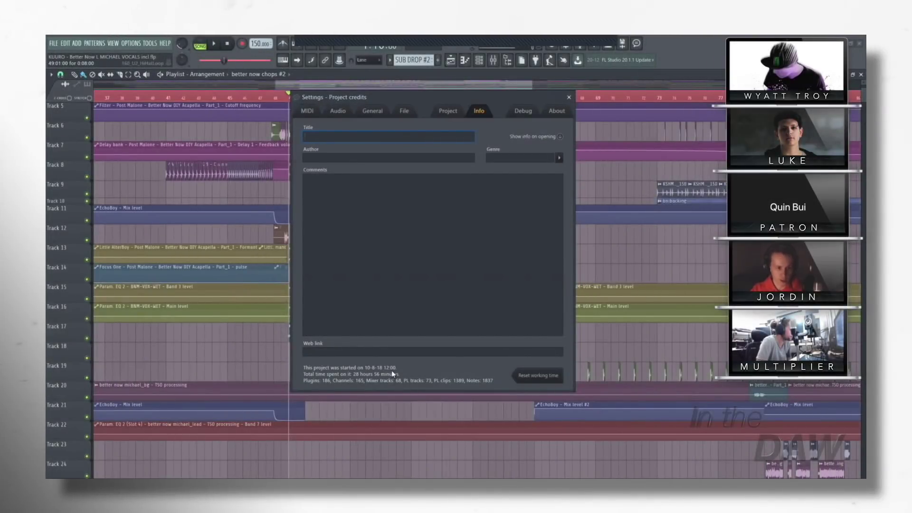
Step: Close the project credits window and examine the drop's synth, drum and bass clips on tracks 27 to 56, from bar 49 past bar 65
click(569, 98)
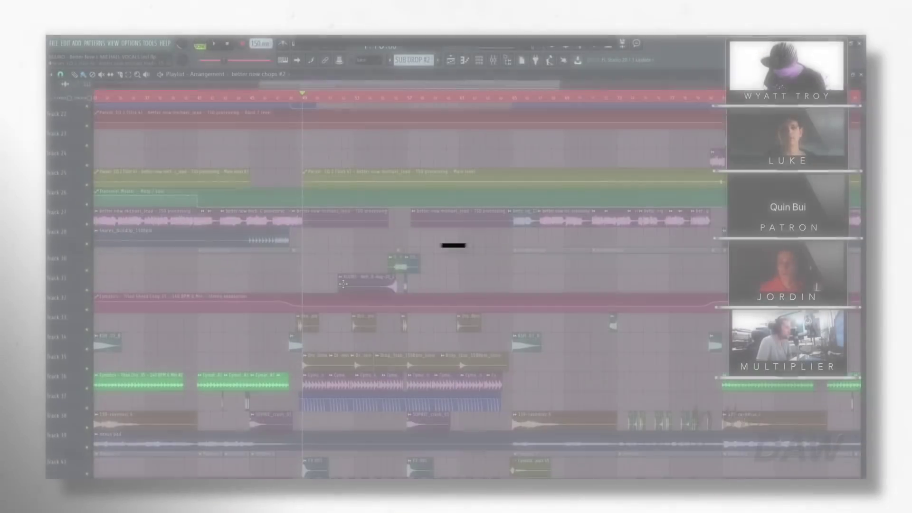
scroll(343, 284, down, 3)
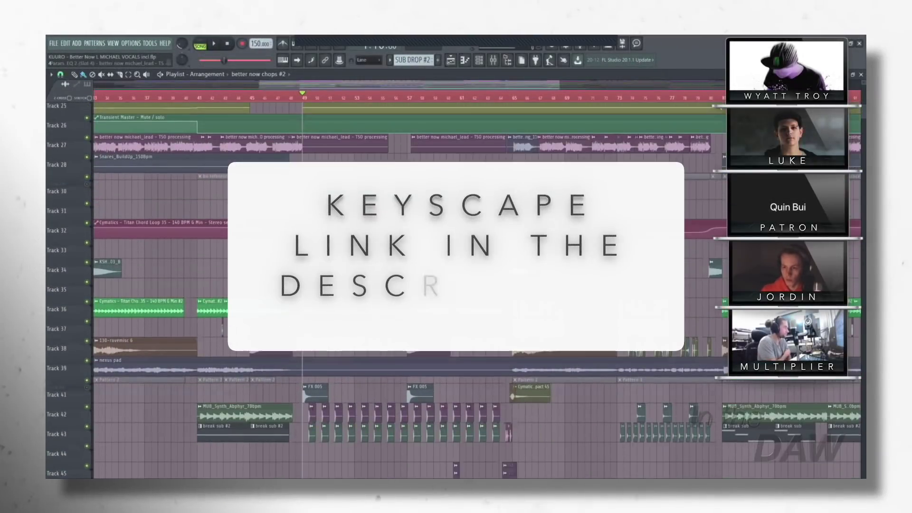
scroll(344, 284, up, 3)
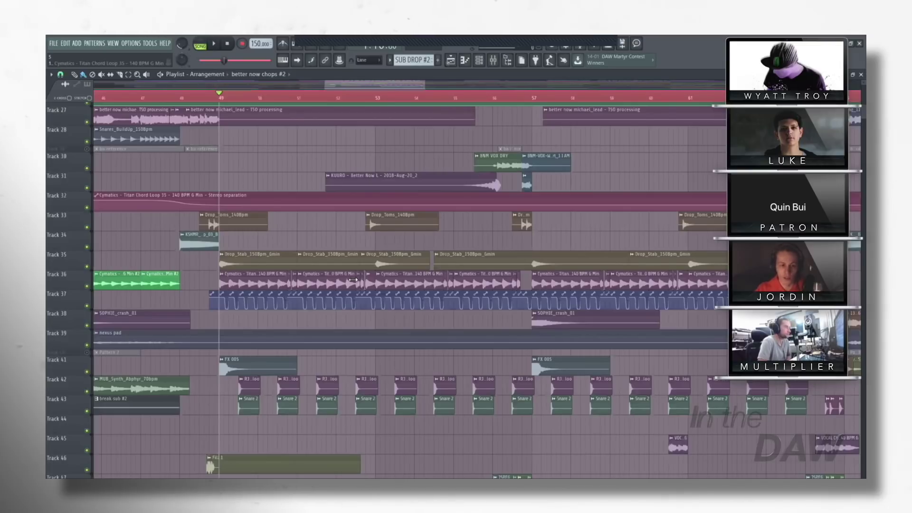
scroll(383, 300, down, 3)
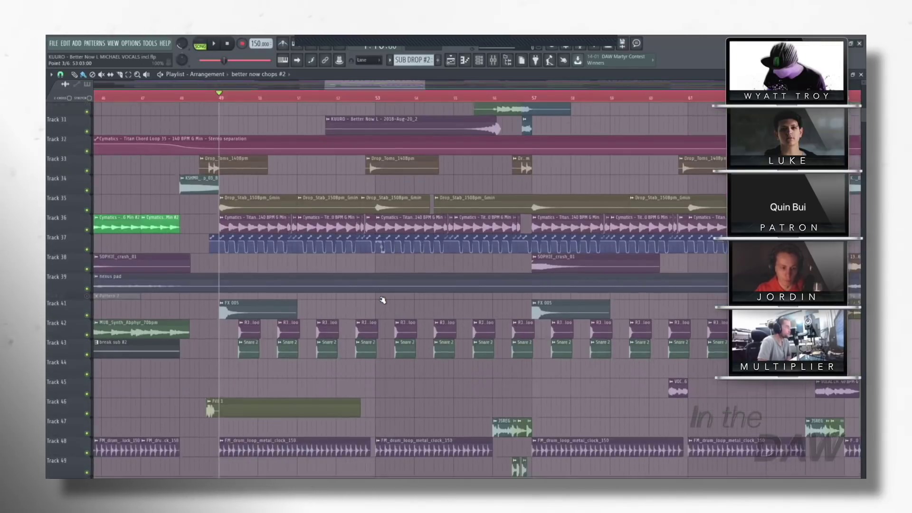
scroll(383, 300, down, 1)
scroll(383, 300, down, 5)
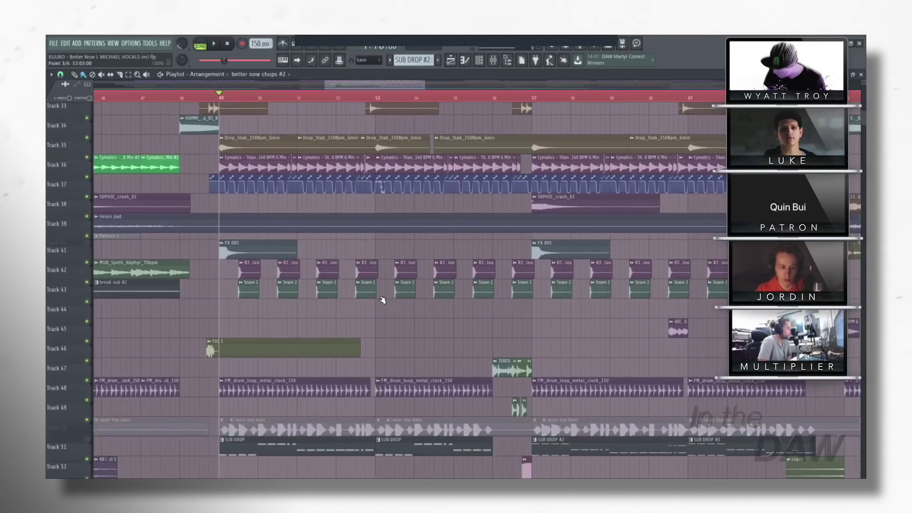
scroll(390, 301, down, 1)
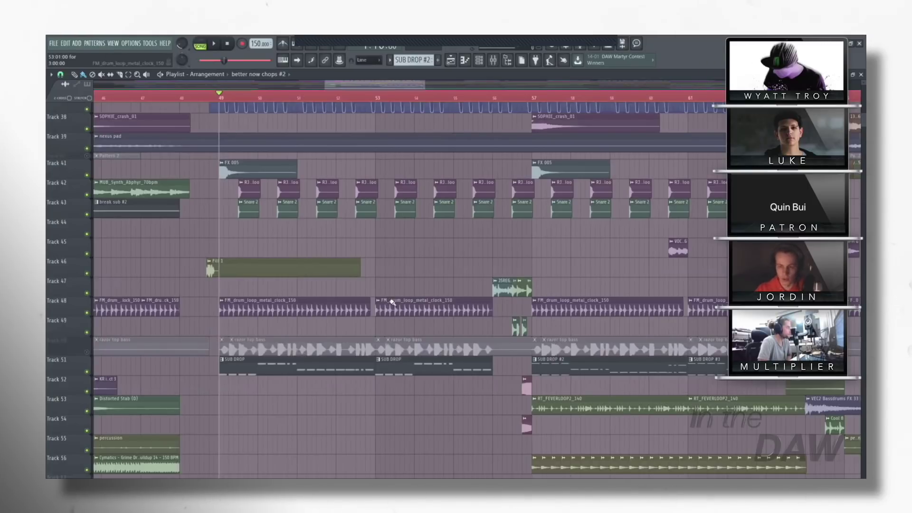
scroll(475, 328, down, 2)
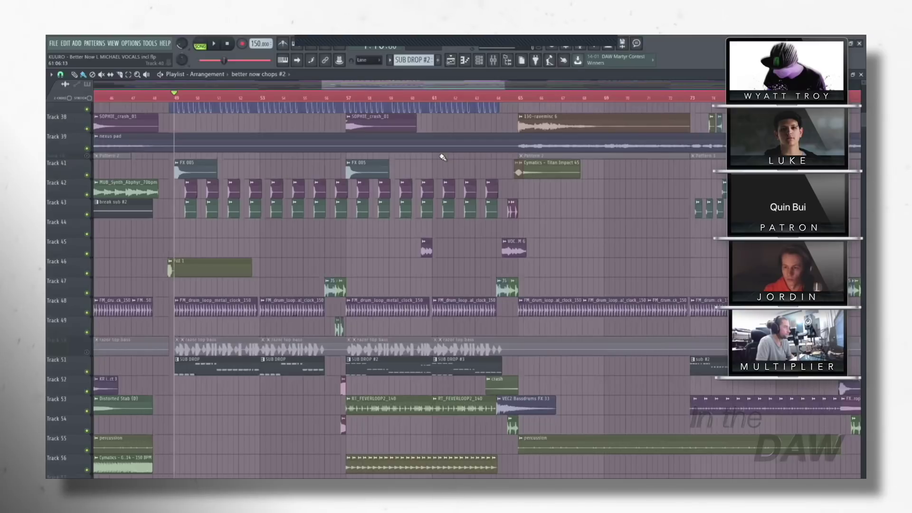
scroll(510, 209, right, 1)
scroll(509, 208, right, 3)
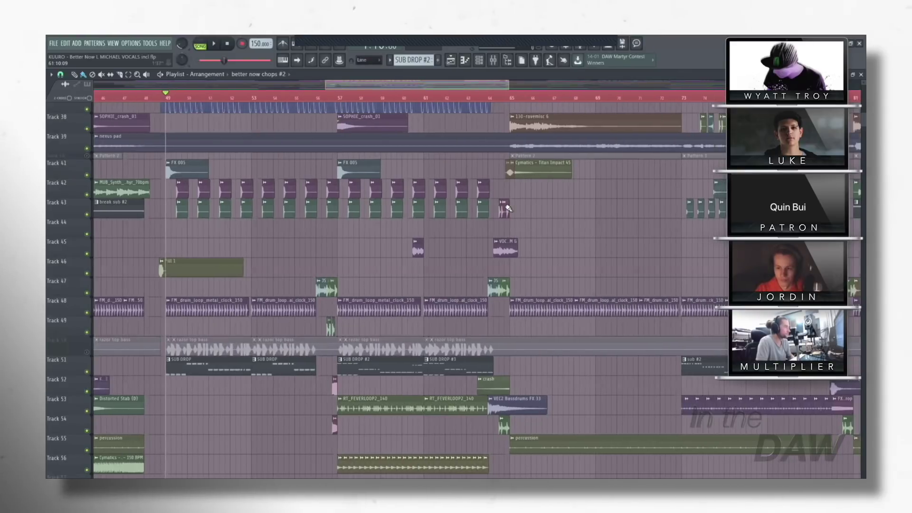
scroll(510, 208, right, 4)
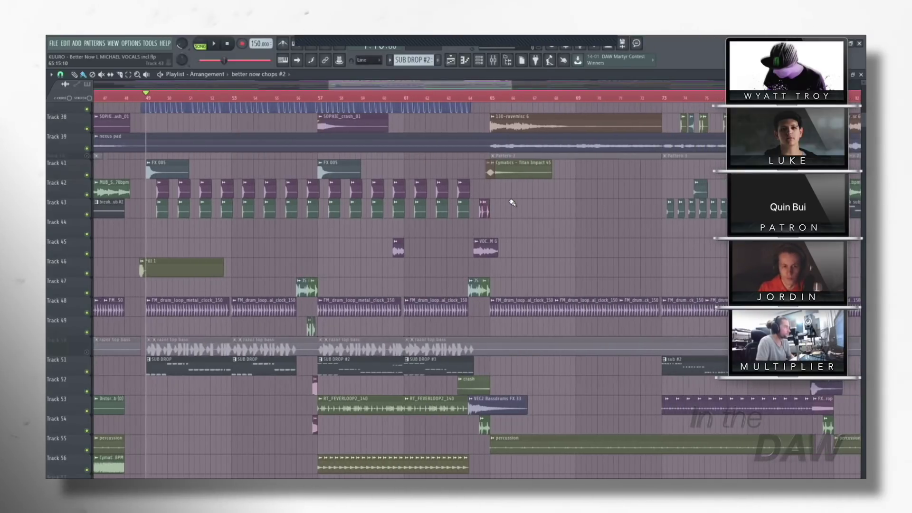